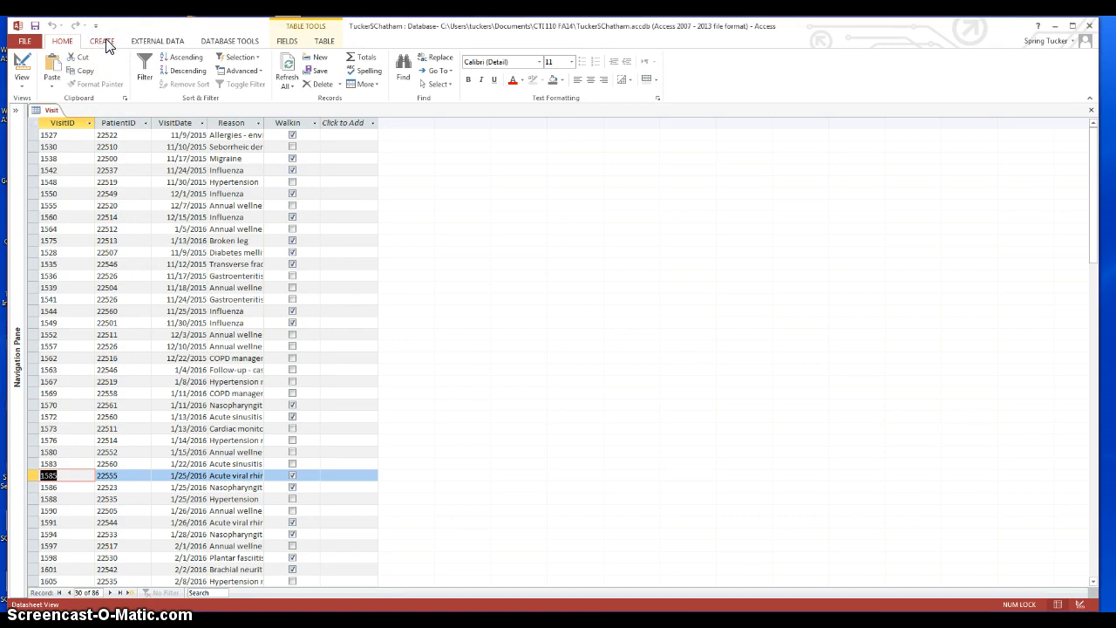
Step: Start a new query with the Simple Query Wizard, keeping the Visit table as its source
left_click(102, 42)
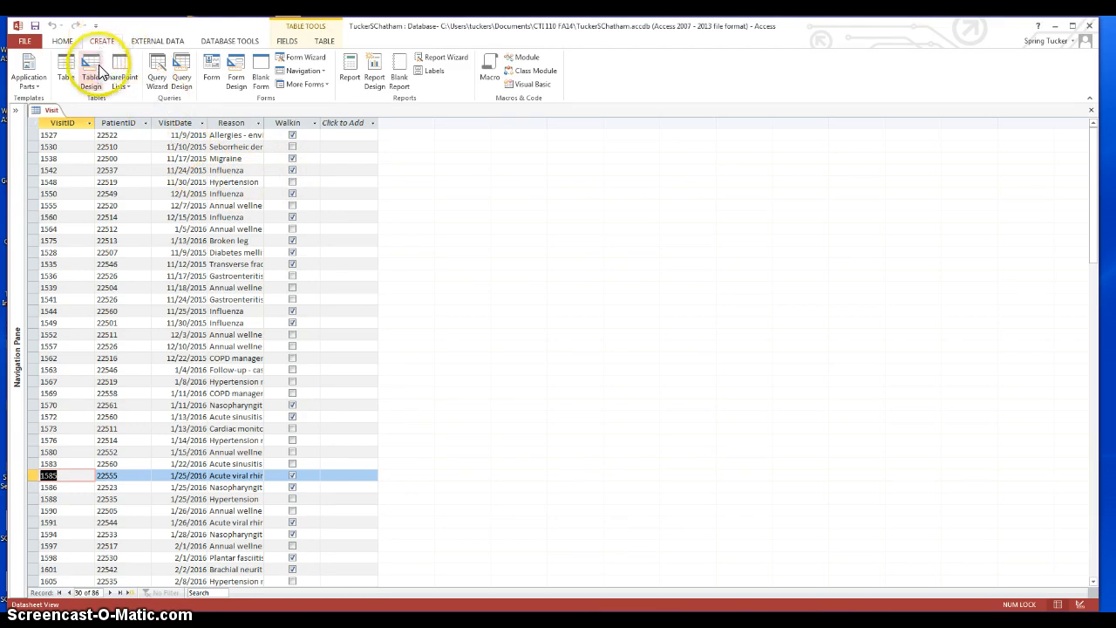
left_click(160, 73)
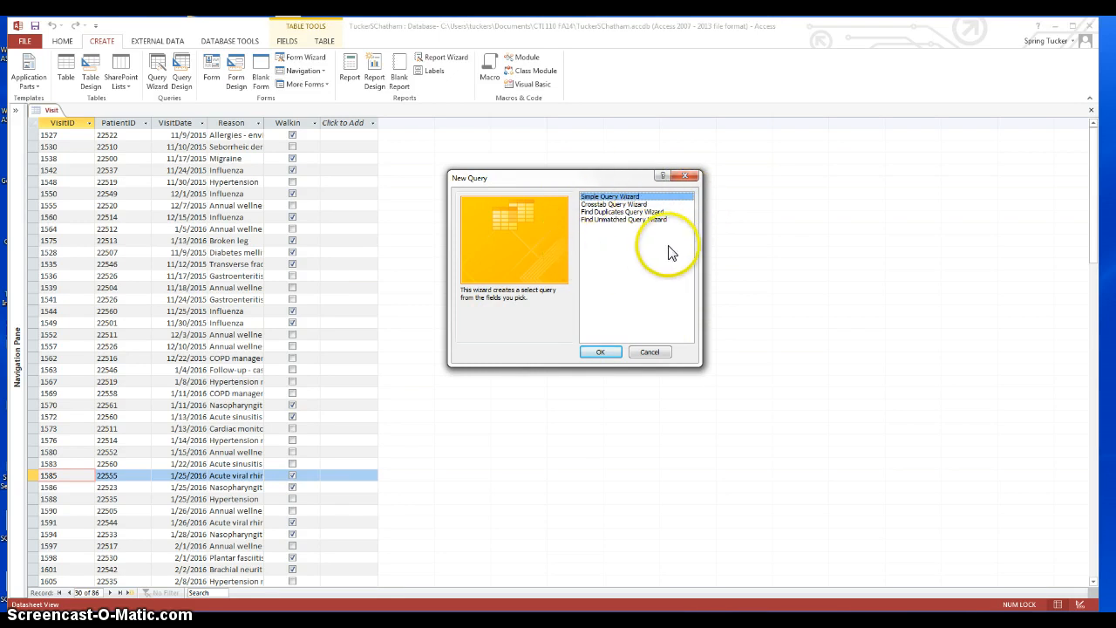
left_click(606, 196)
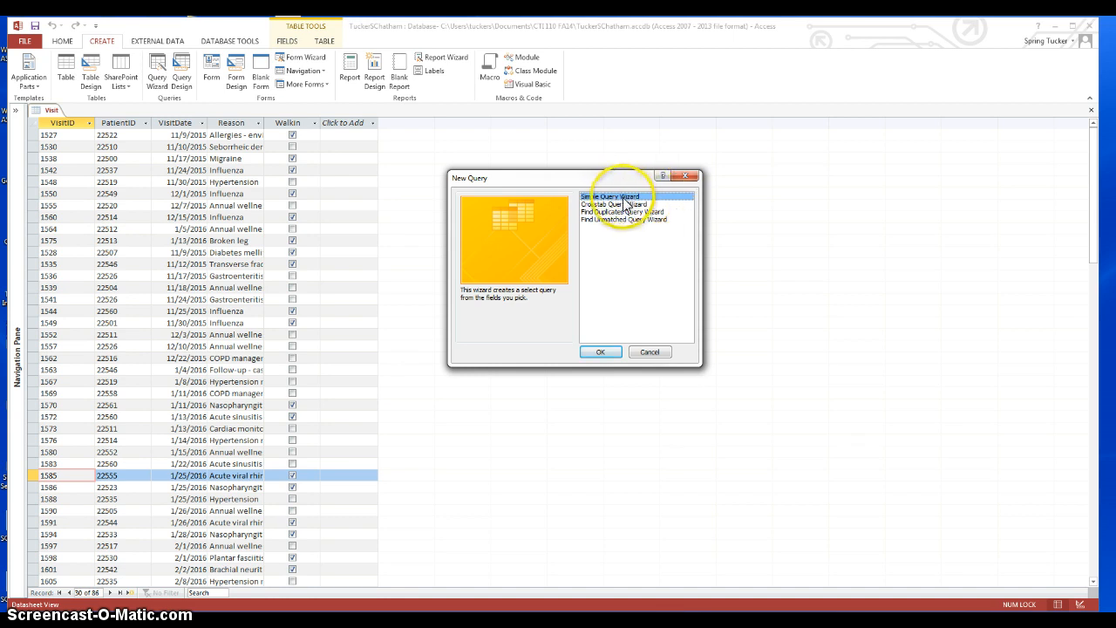
left_click(600, 352)
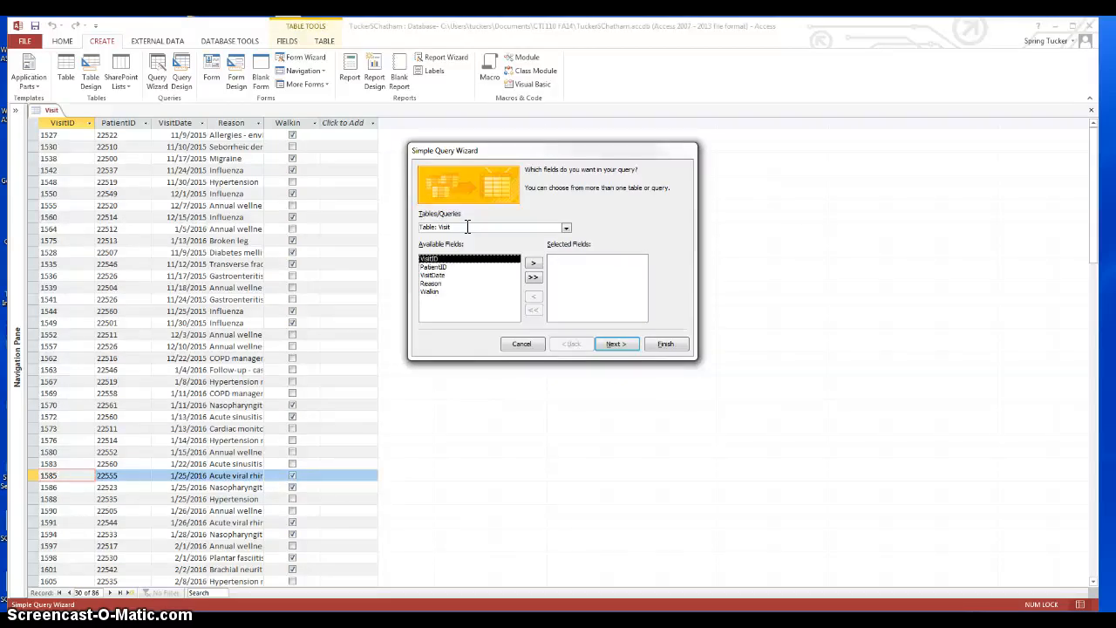
left_click(566, 228)
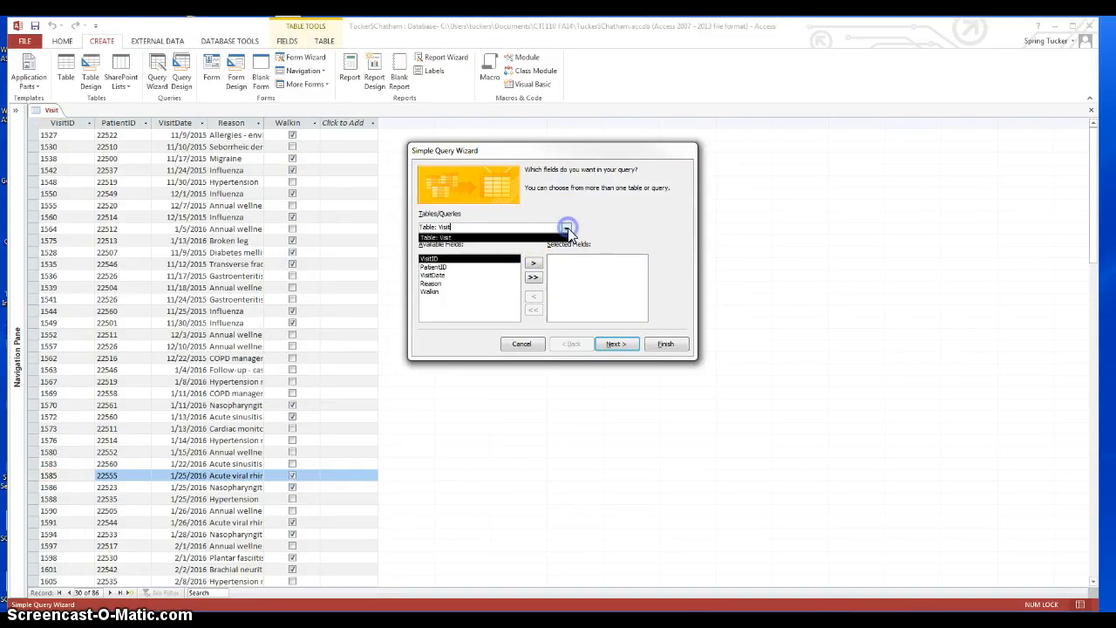
left_click(567, 229)
left_click(567, 230)
left_click(567, 229)
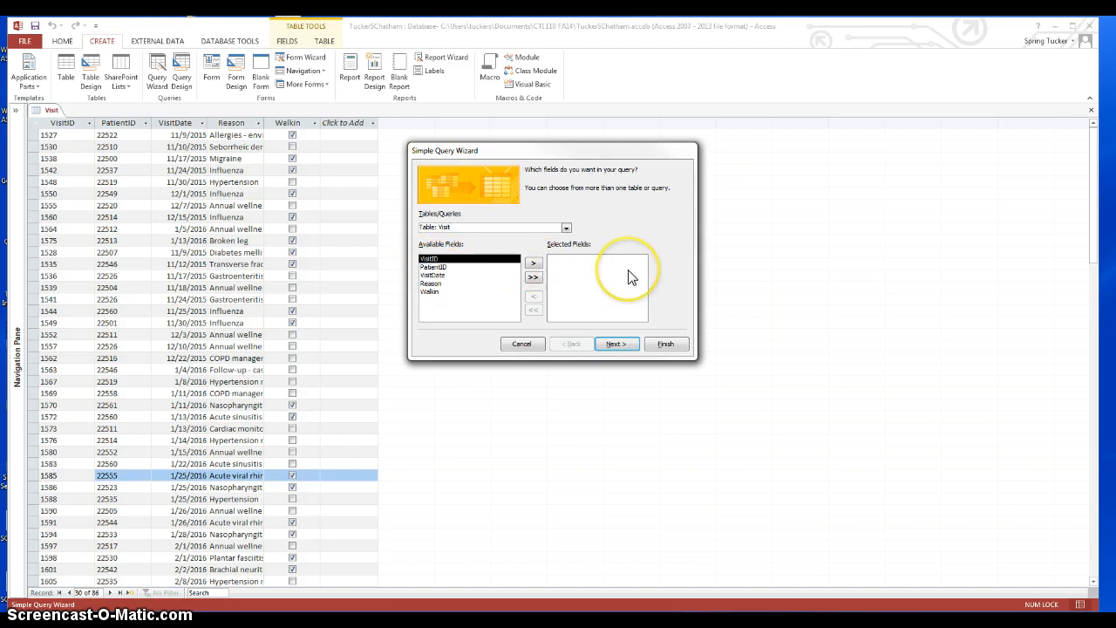
left_click(535, 276)
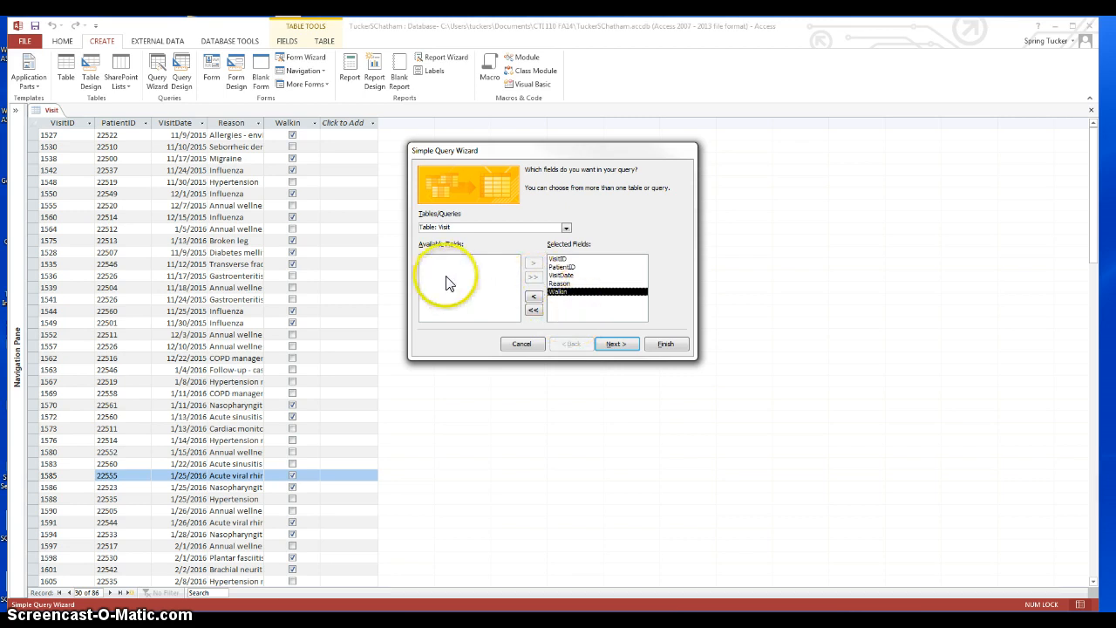
left_click(534, 310)
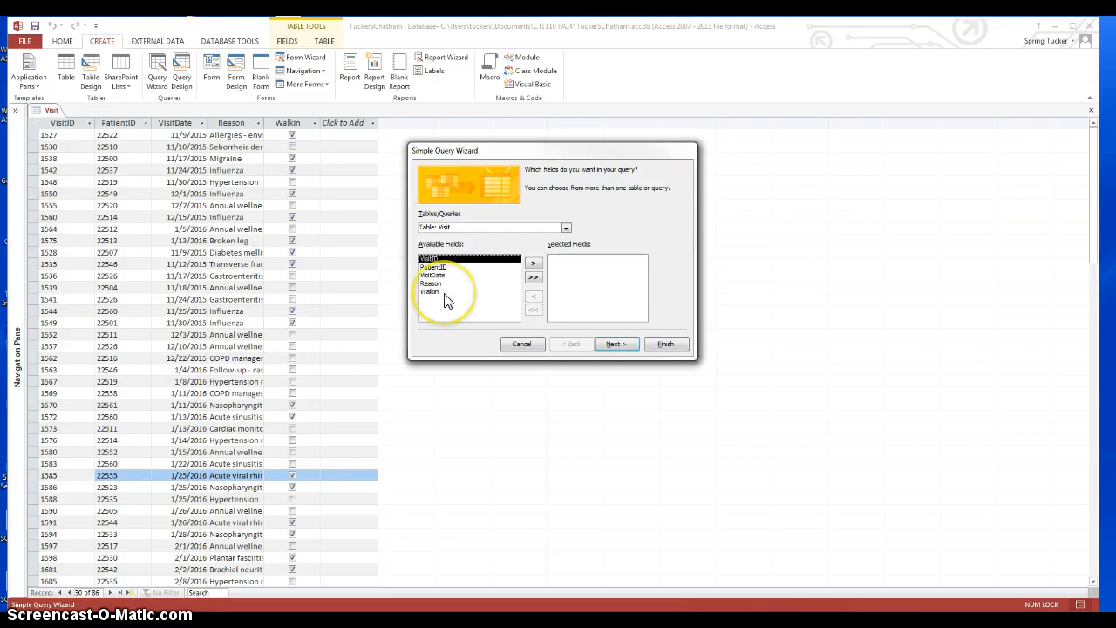
left_click(534, 264)
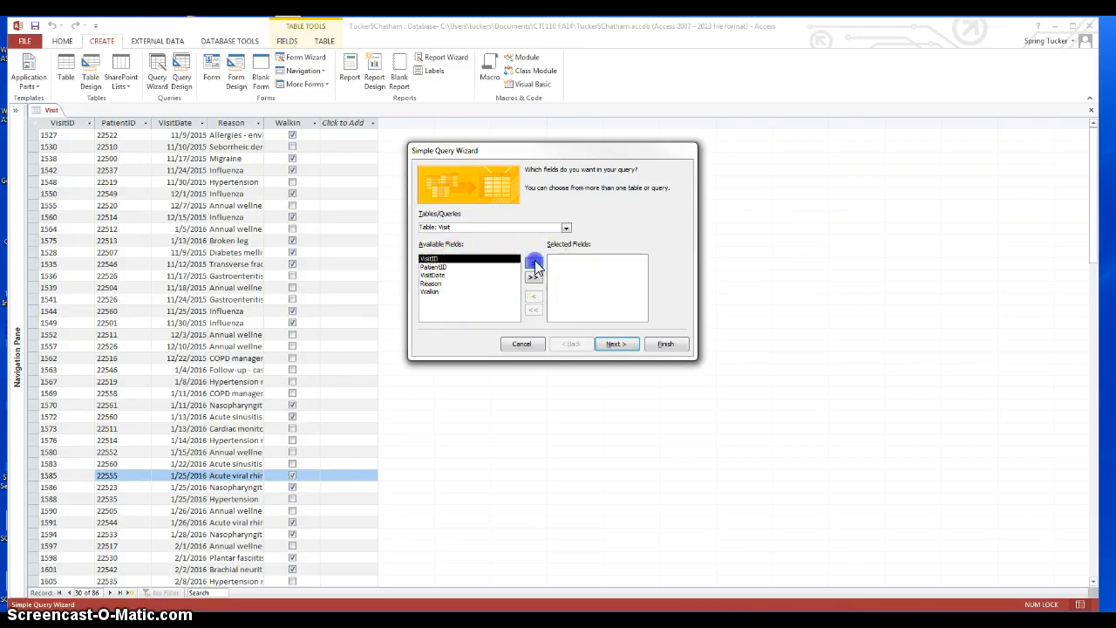
left_click(453, 274)
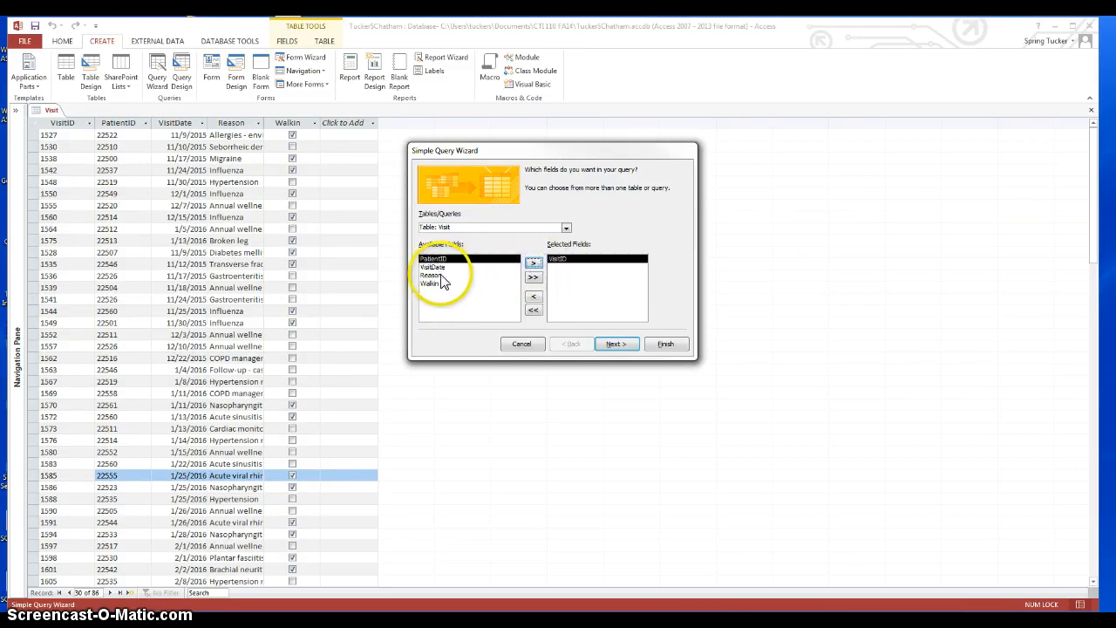
left_click(533, 263)
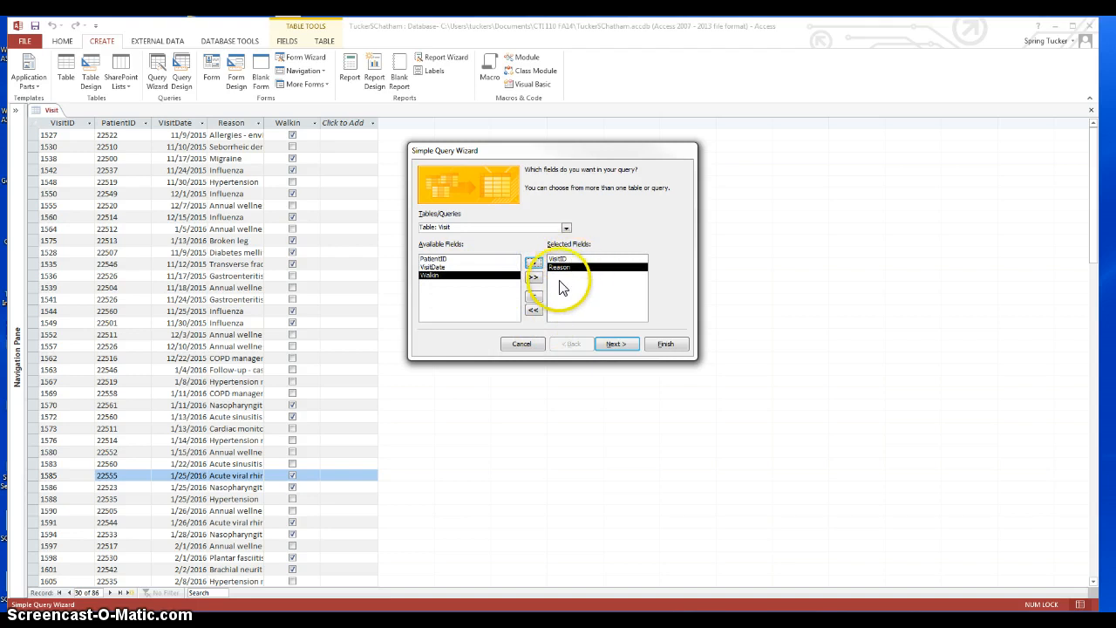
left_click(440, 258)
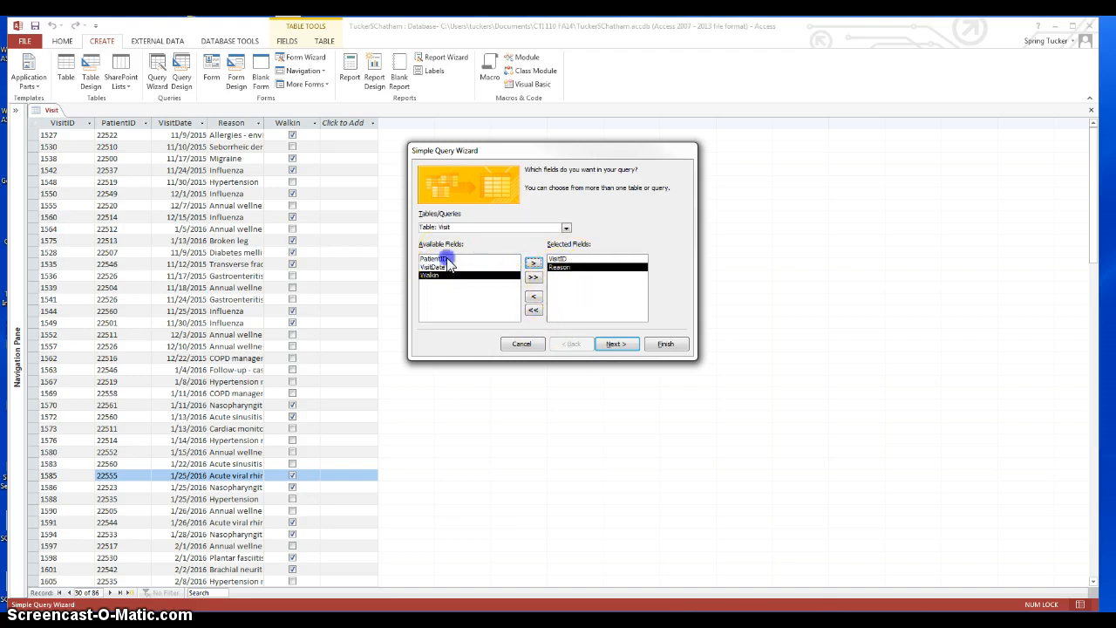
left_click(532, 263)
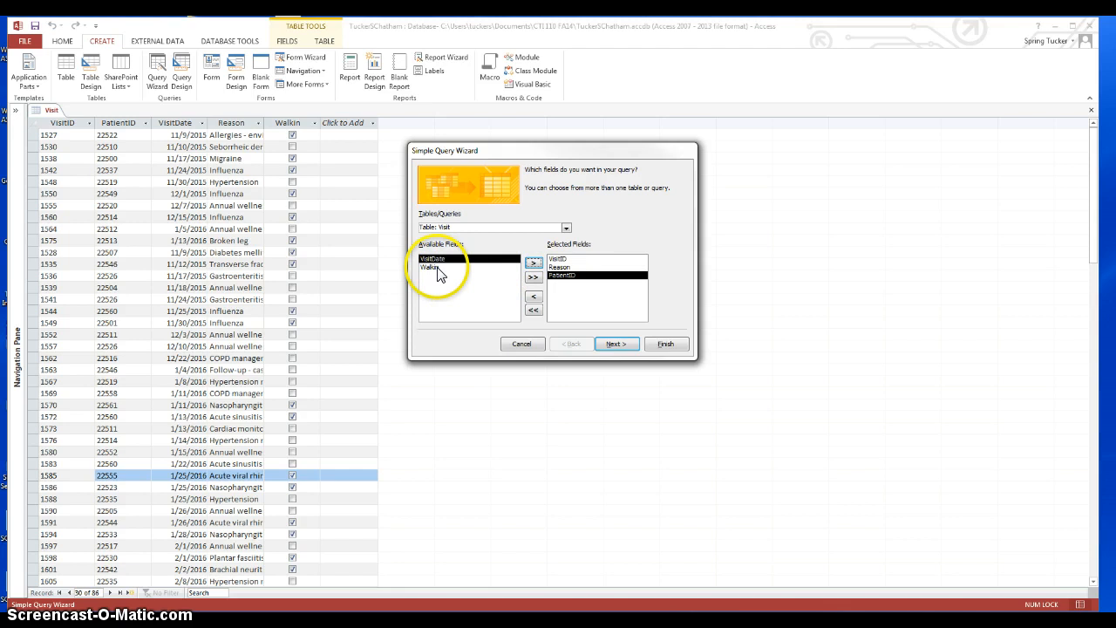
left_click(436, 267)
left_click(533, 264)
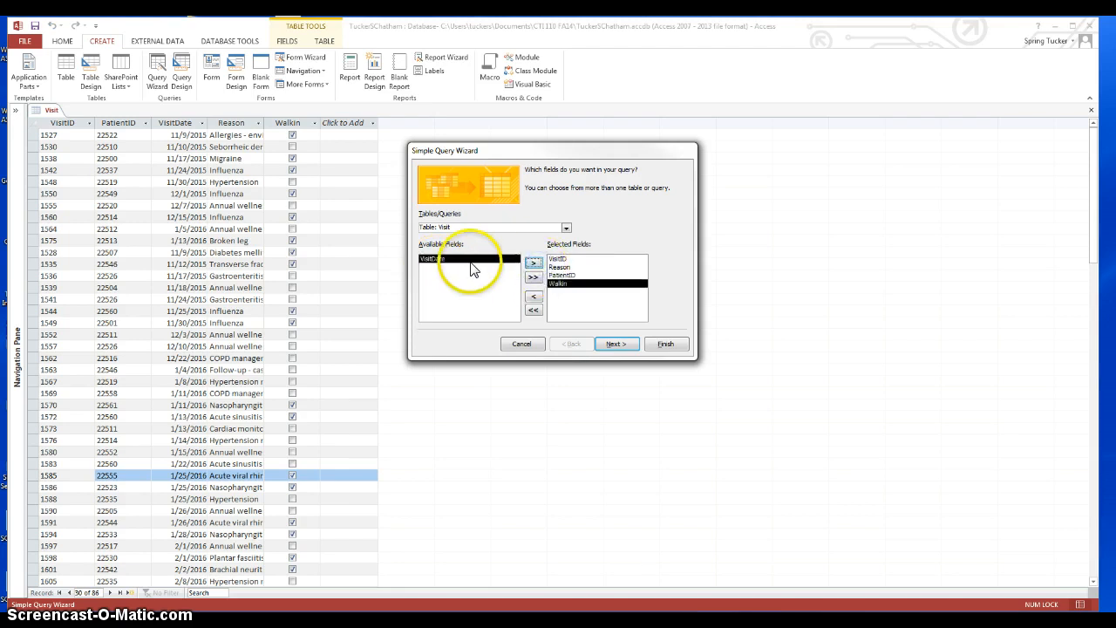
left_click(533, 264)
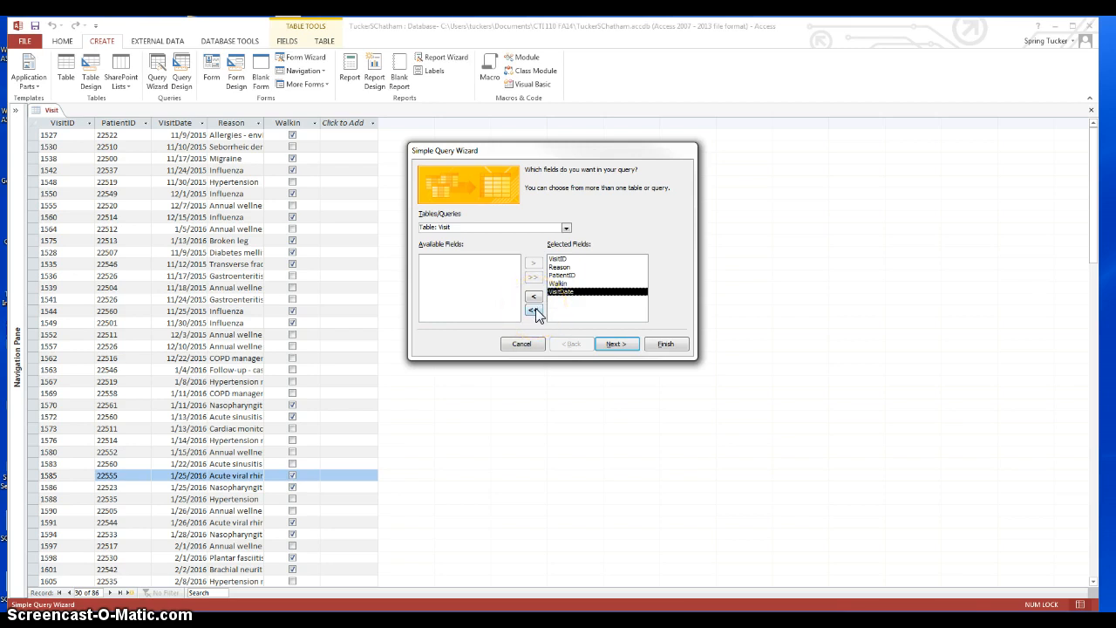
left_click(534, 310)
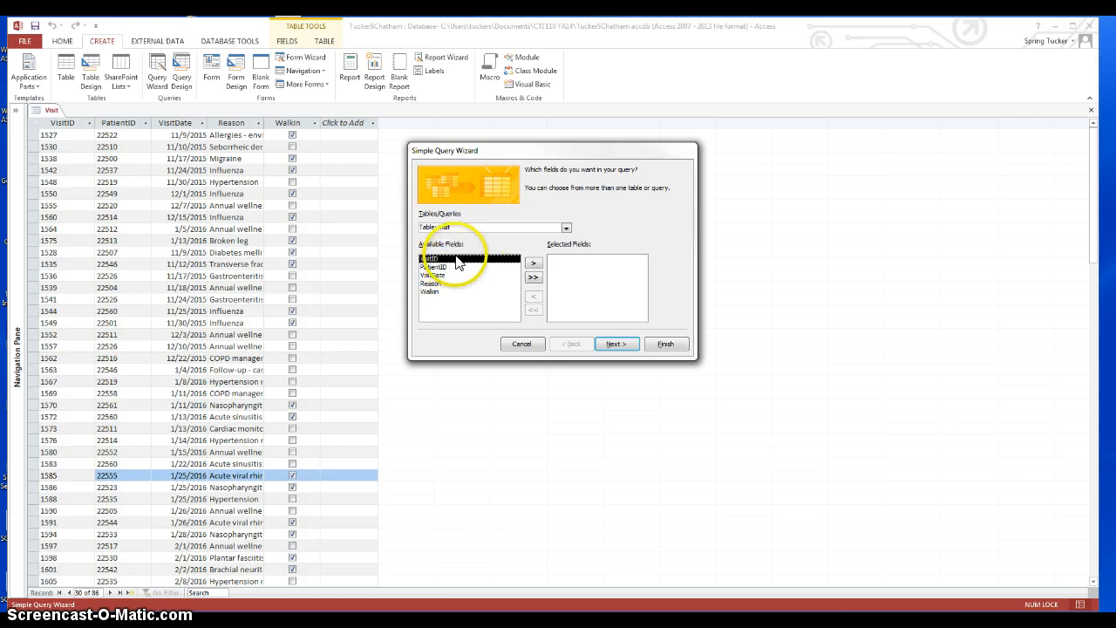
Step: Add the VisitID, VisitDate and Reason fields to the query, in that order, and proceed to the title page
left_click(534, 265)
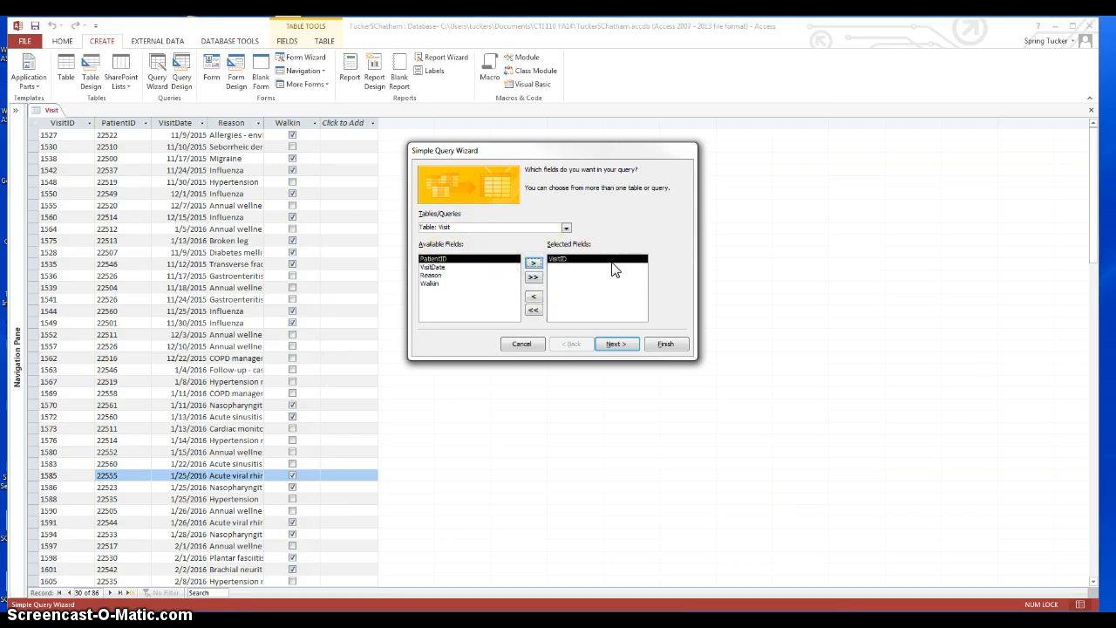
left_click(463, 268)
left_click(533, 262)
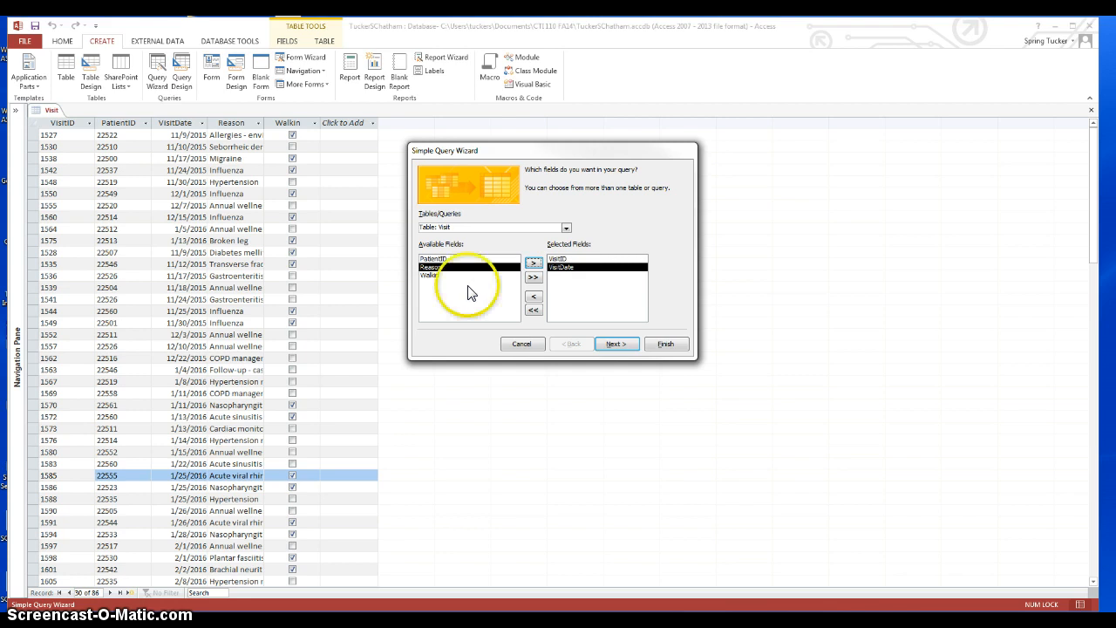
left_click(452, 268)
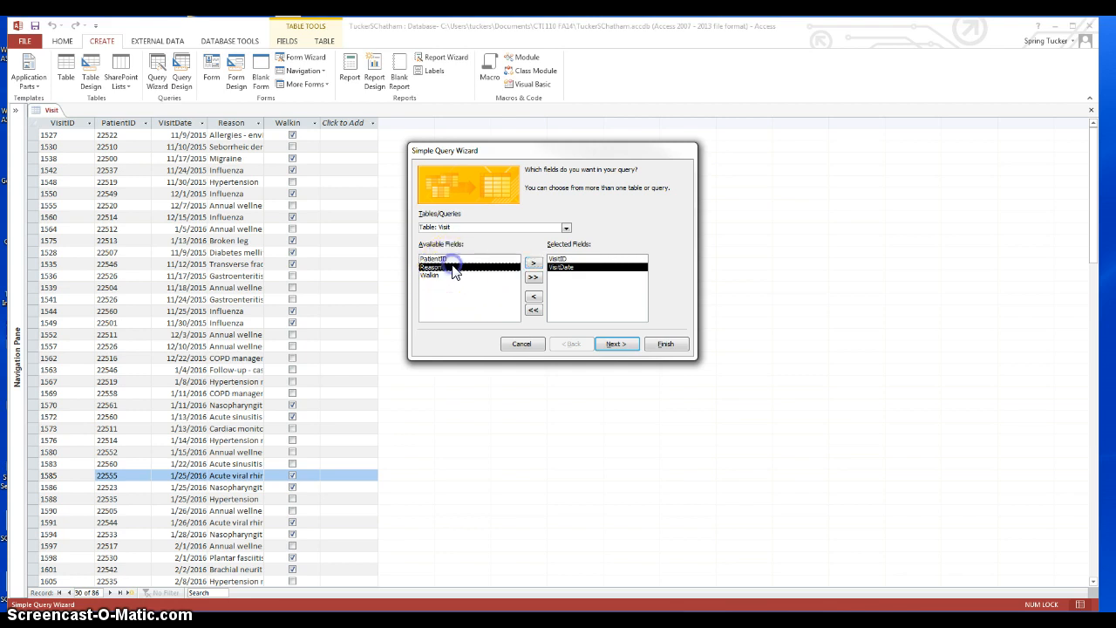
left_click(533, 263)
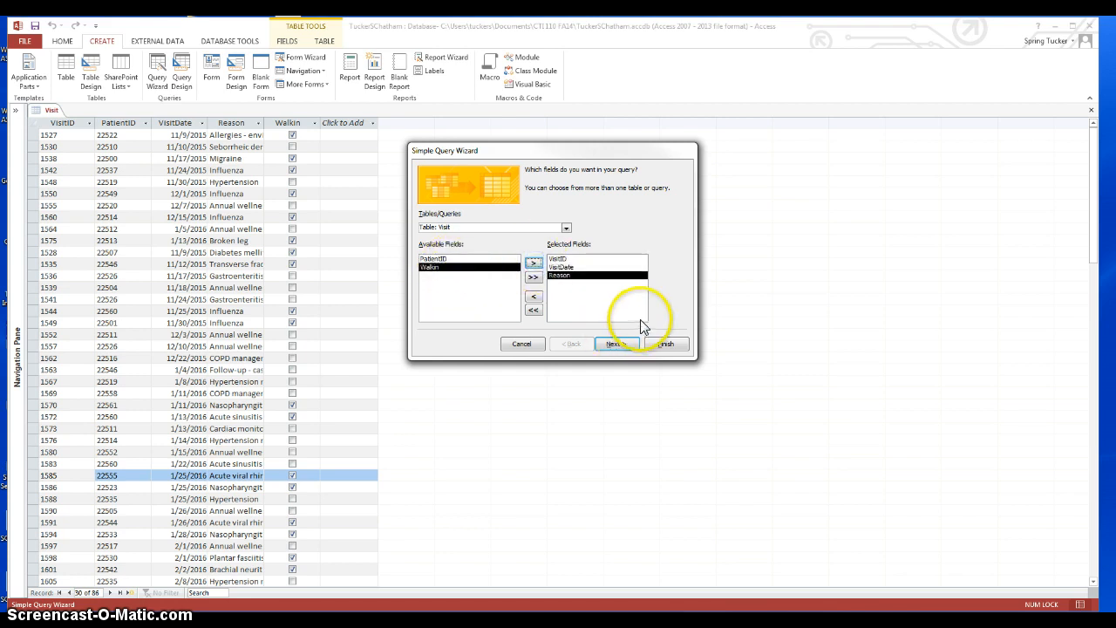
left_click(601, 345)
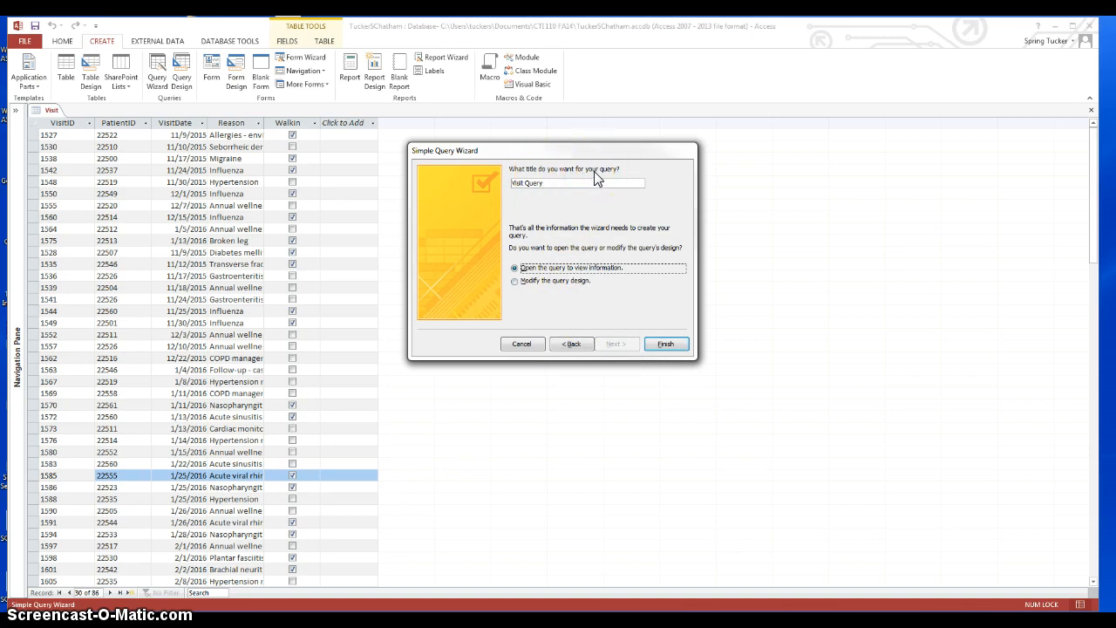
left_click(552, 184)
left_click_drag(542, 183, 509, 184)
left_click(546, 182)
key("BackSpace")
key("BackSpace")
key("BackSpace")
type("dery")
key("BackSpace")
type("ery")
double_click(548, 183)
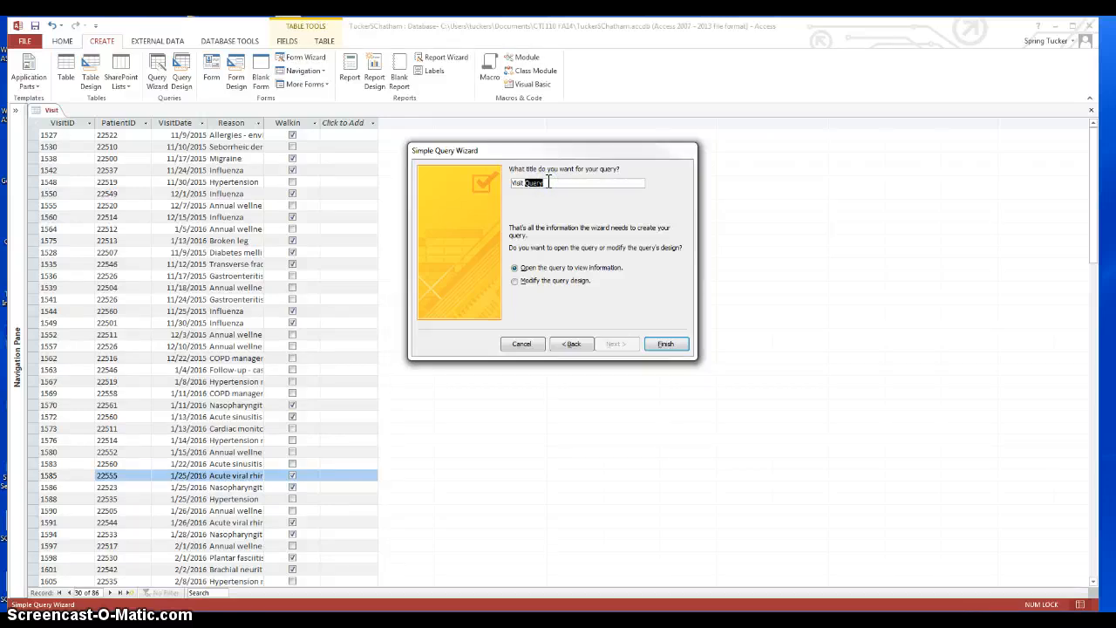
left_click(548, 181)
double_click(548, 181)
left_click(547, 181)
double_click(548, 182)
left_click(546, 183)
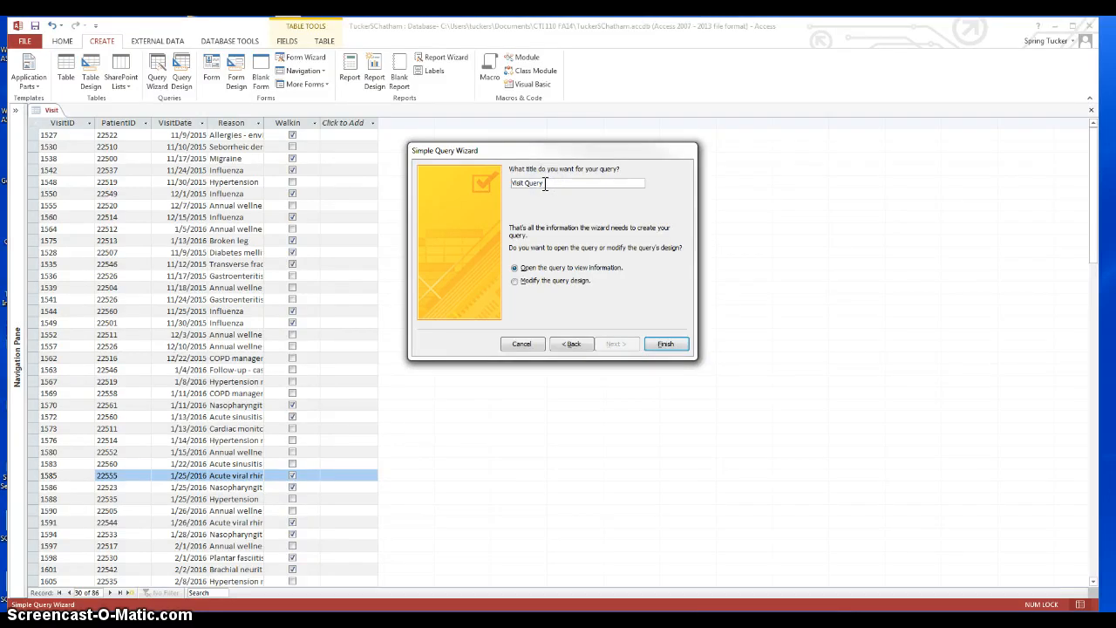
left_click(543, 183)
double_click(544, 182)
left_click(547, 183)
Step: Title the query List and finish the wizard, opening the query to view its information
left_click_drag(547, 182, 495, 185)
type("List")
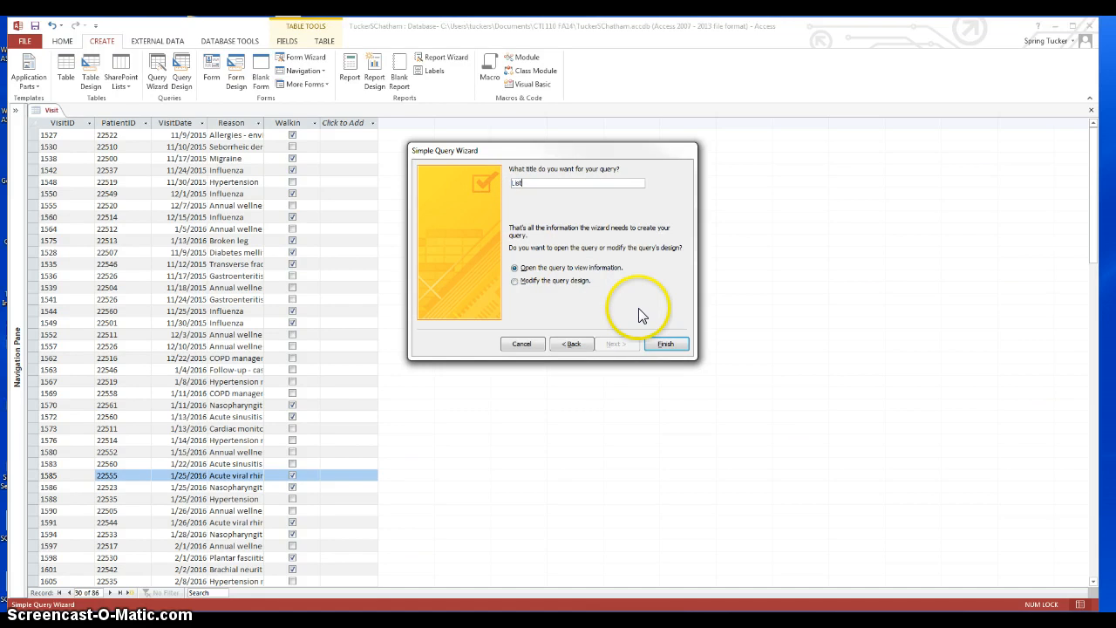
left_click(663, 343)
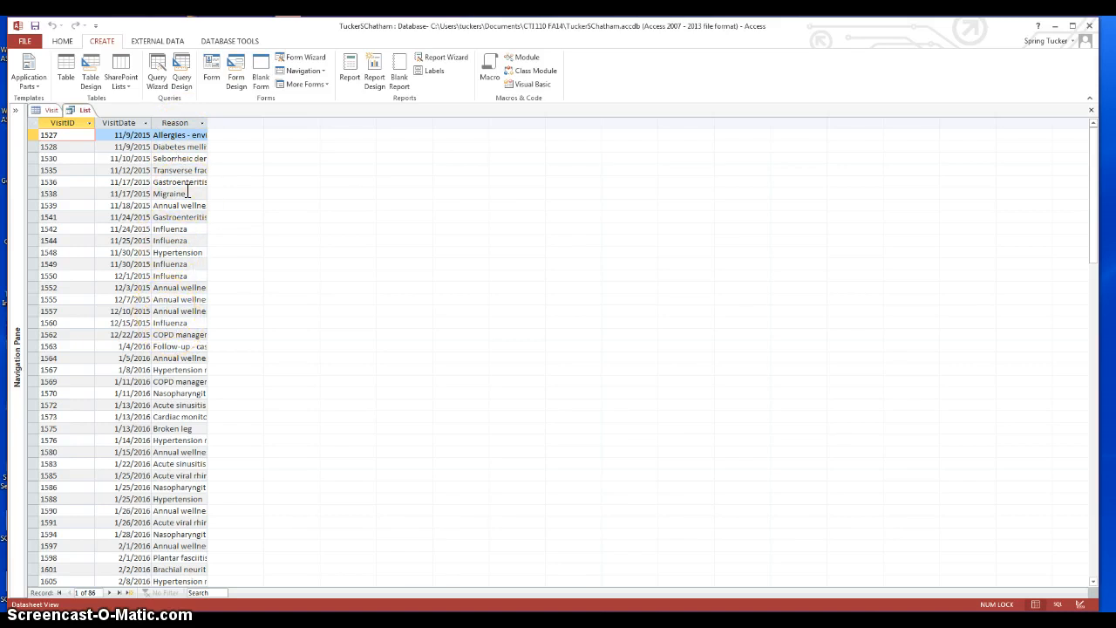
Step: Widen the Reason column of the List query to fit its visible entries
double_click(207, 123)
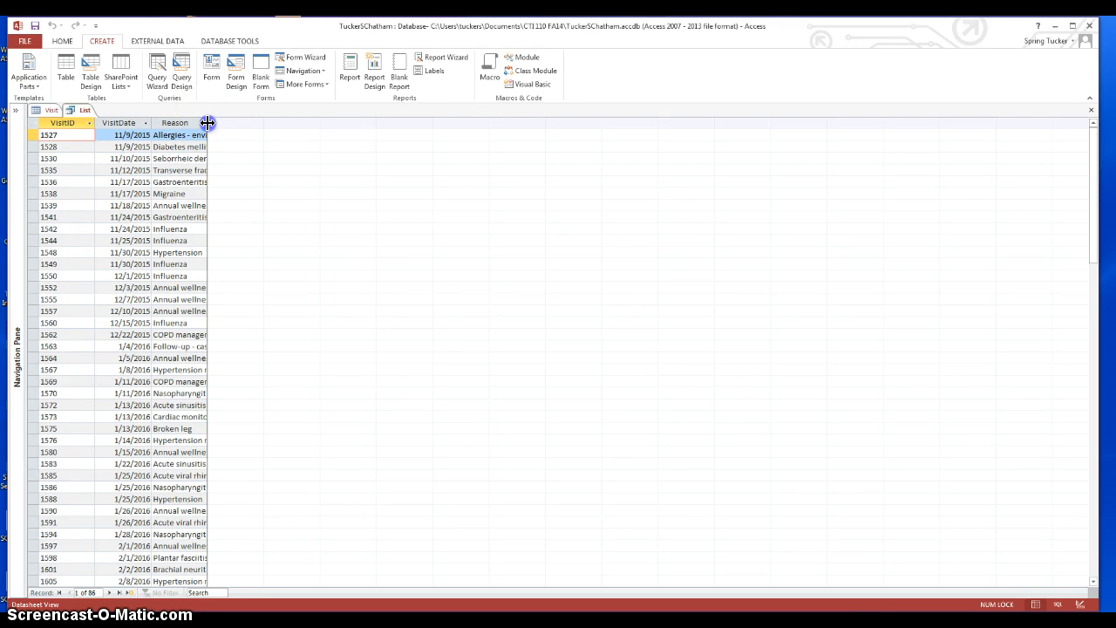
left_click_drag(207, 123, 209, 123)
left_click_drag(210, 124, 254, 124)
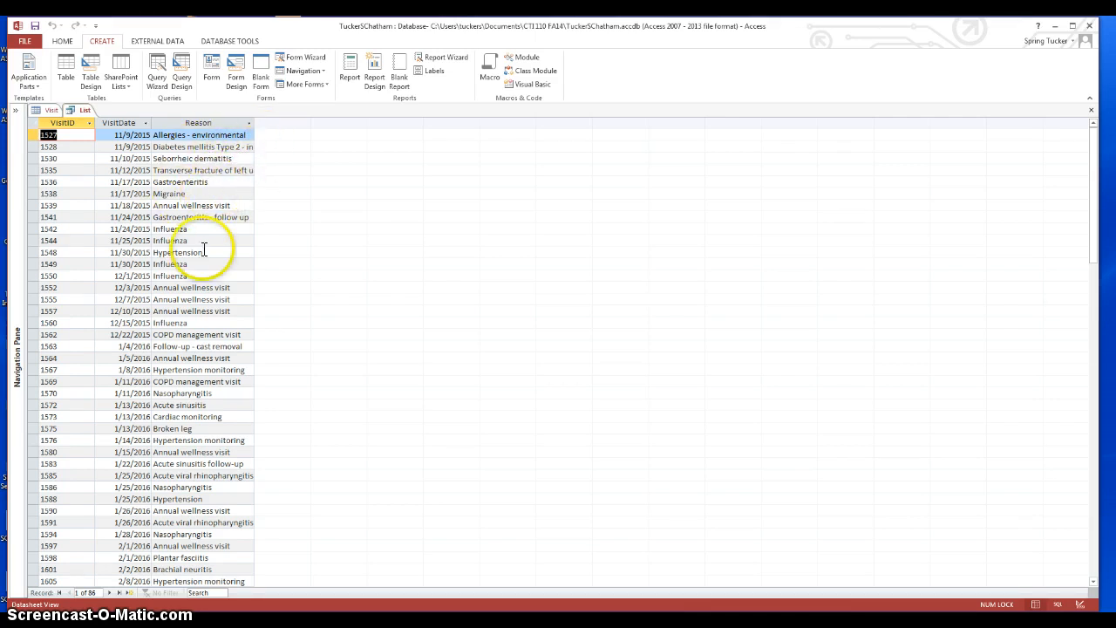
double_click(254, 120)
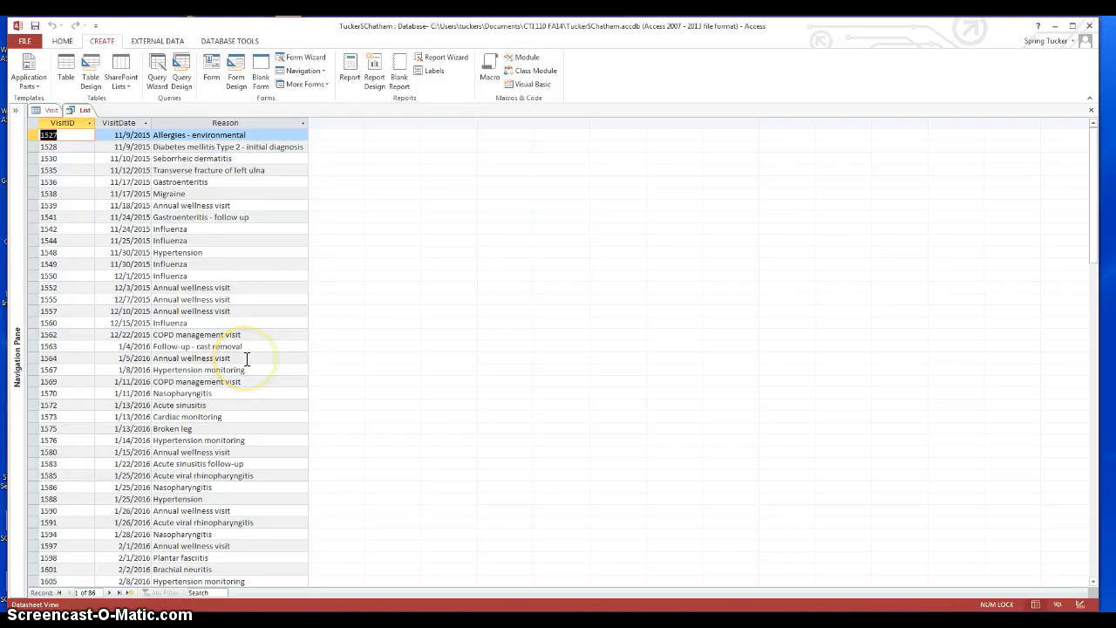
Step: Browse the List query's records, going through to the last record and back to the first
scroll(247, 359, "down", 2)
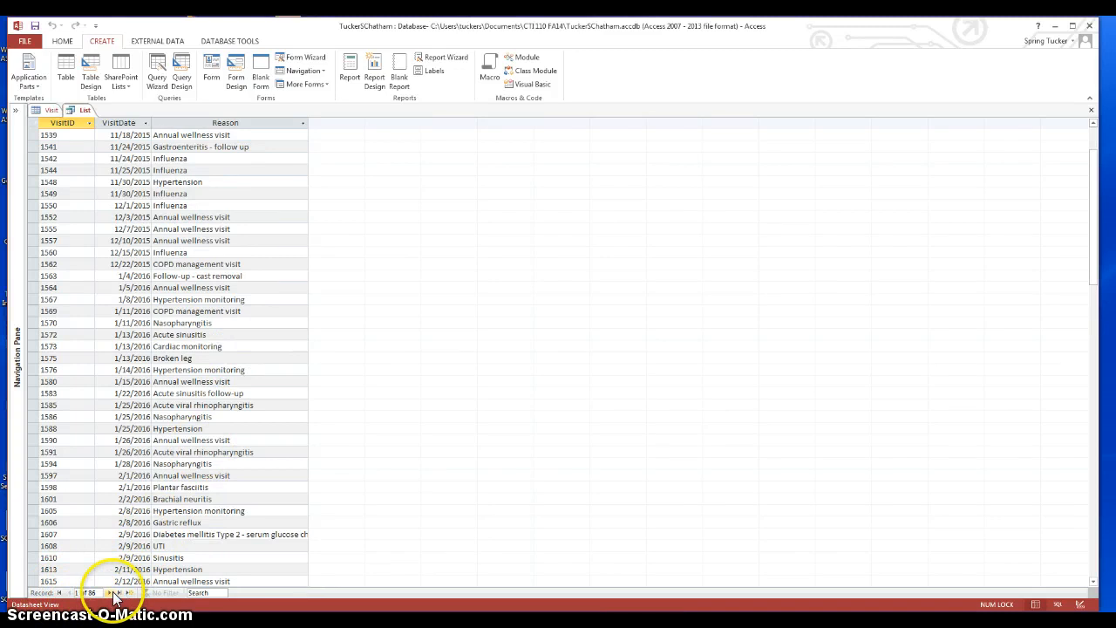
left_click(115, 593)
left_click(114, 593)
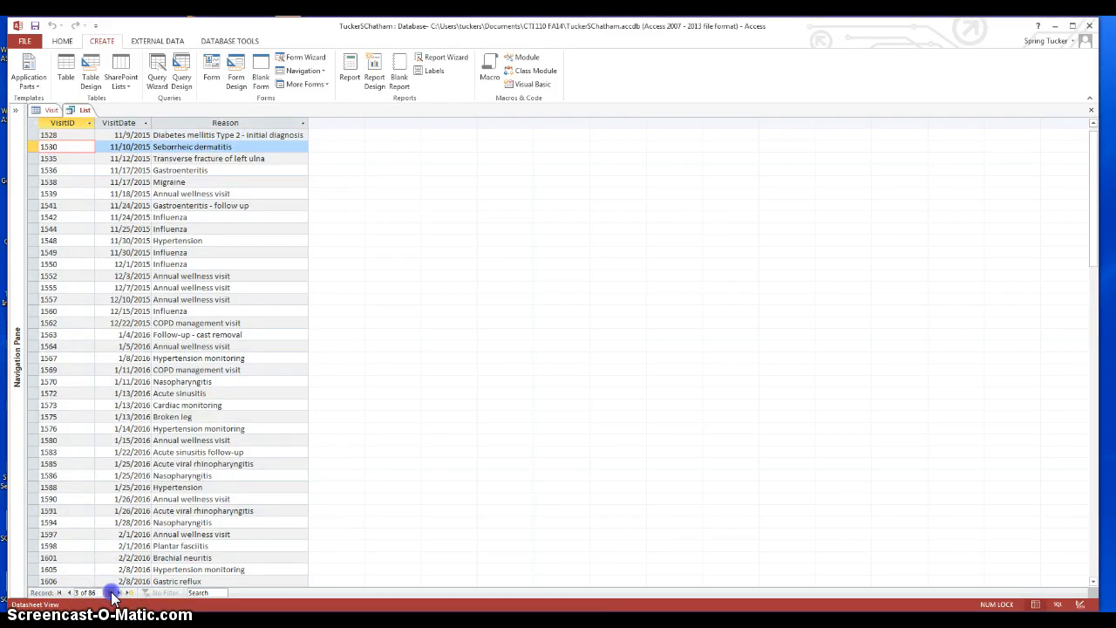
left_click(112, 593)
left_click(122, 594)
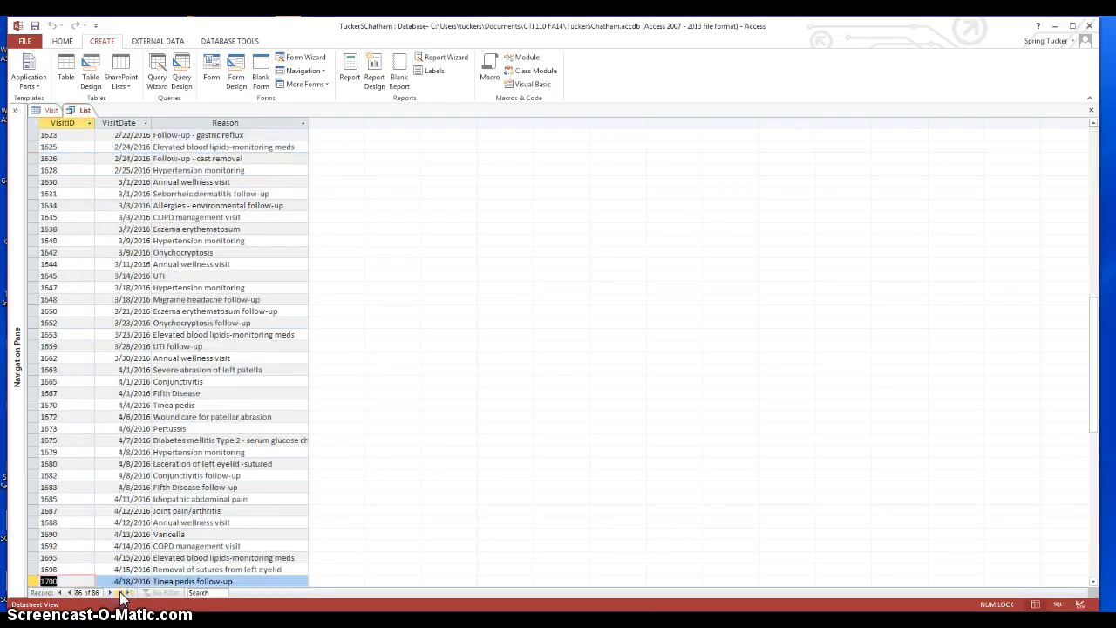
left_click(59, 593)
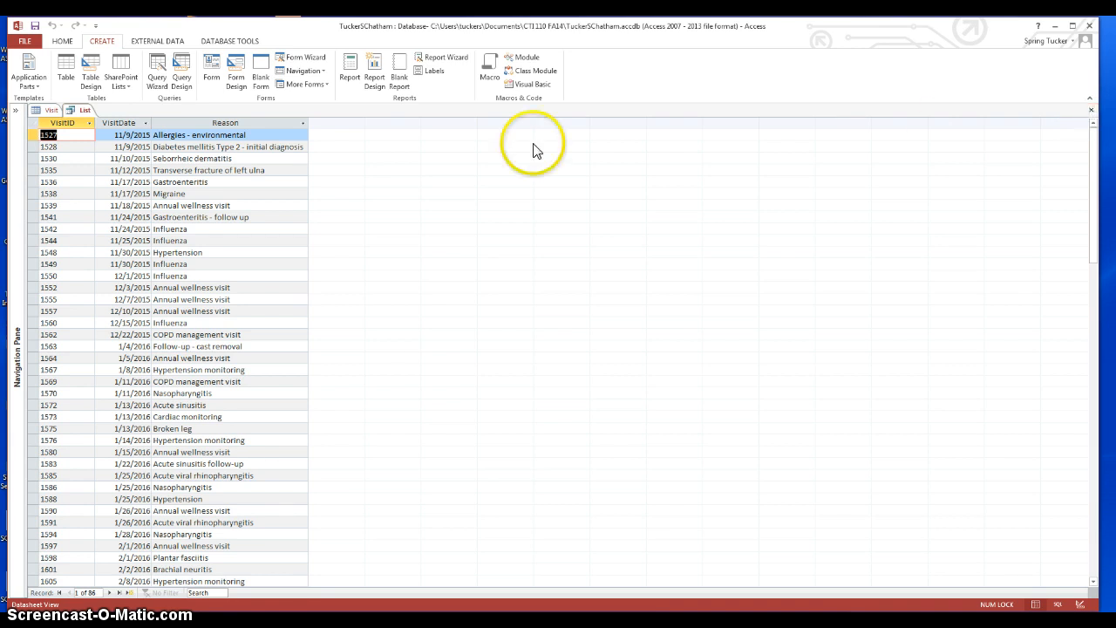
Step: View the Visit table's datasheet for comparison and return to the List query
left_click(77, 112)
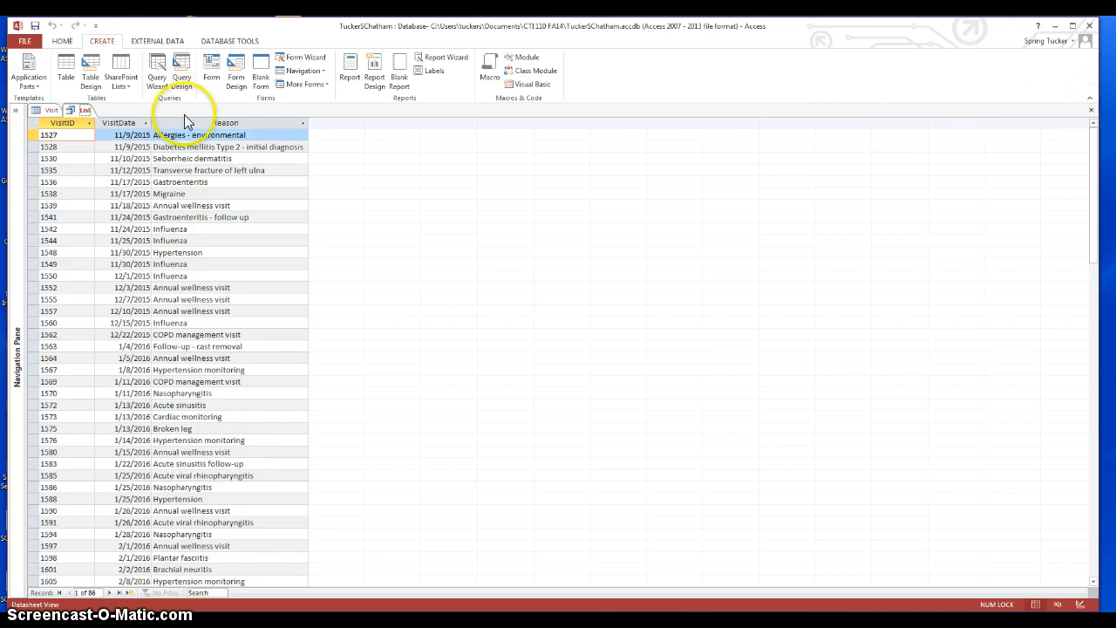
left_click(51, 111)
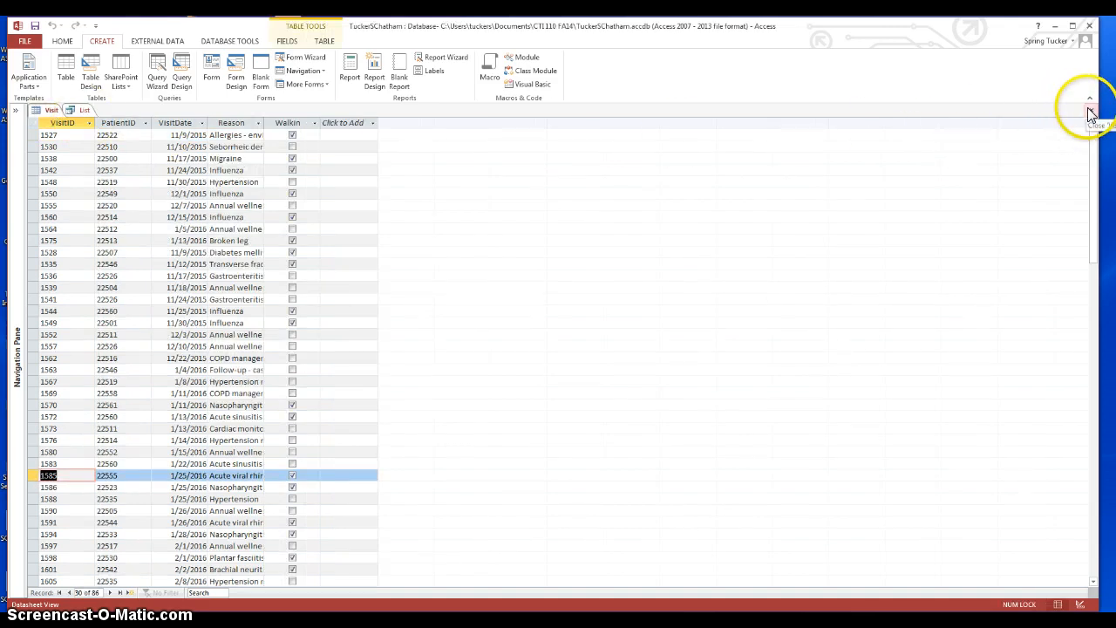
left_click(84, 111)
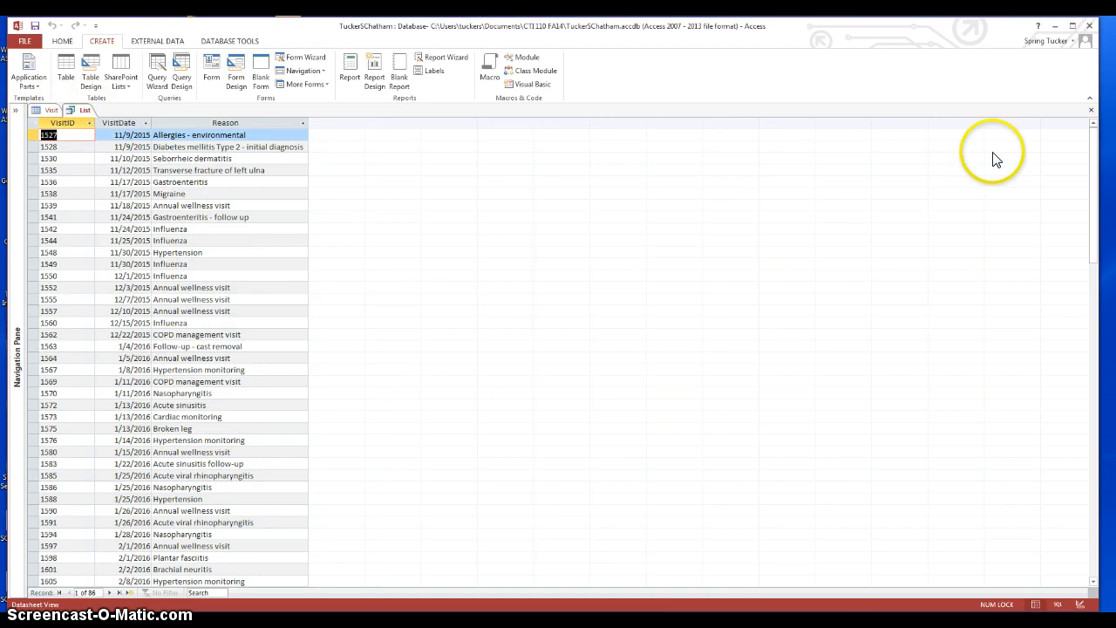
Step: Close the List query, saving the changes to its layout
left_click(1092, 112)
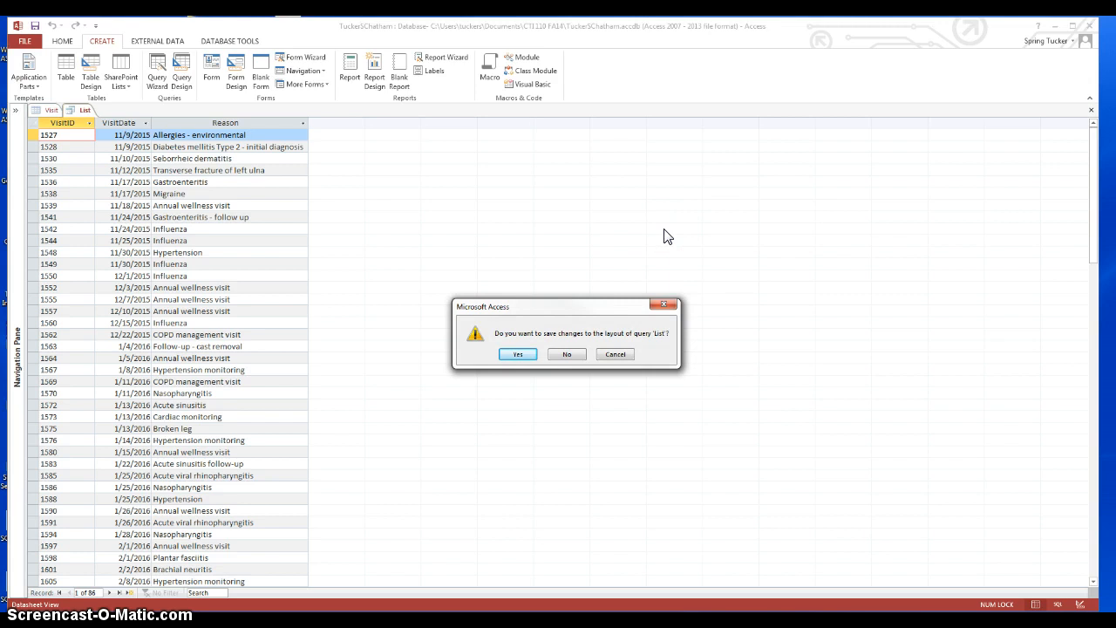
left_click(647, 265)
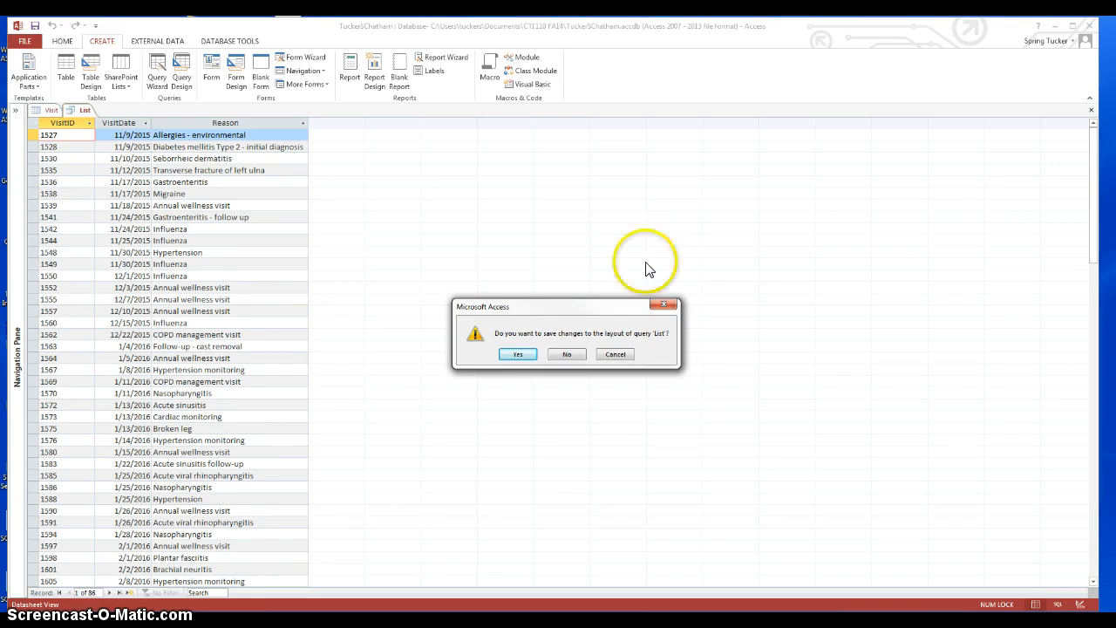
left_click(520, 356)
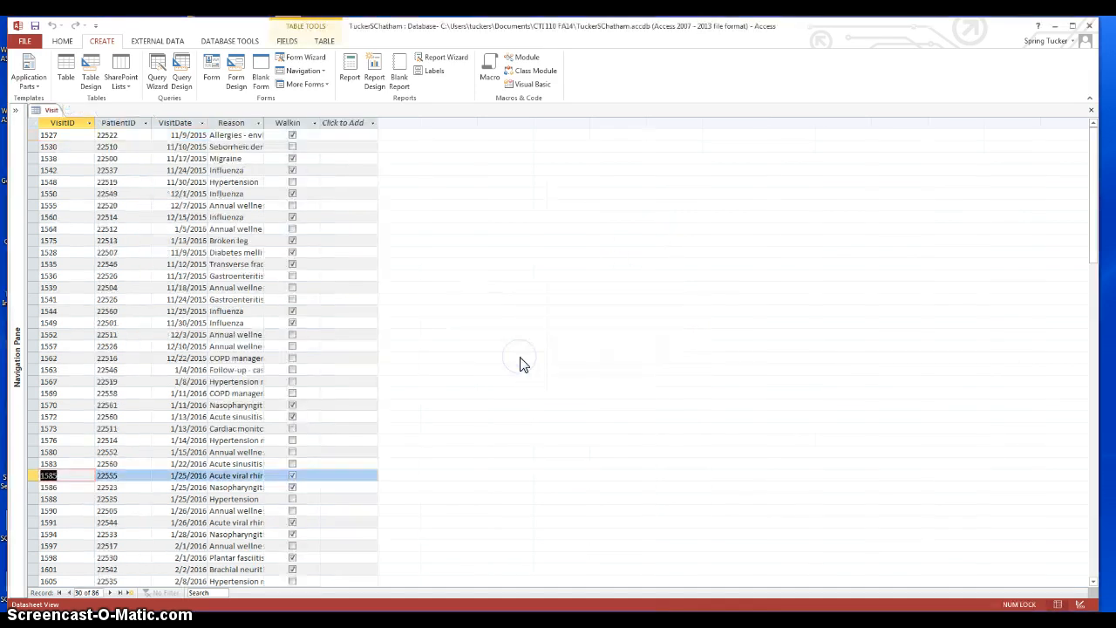
Step: Create a simple form based on the Visit table
left_click(382, 367)
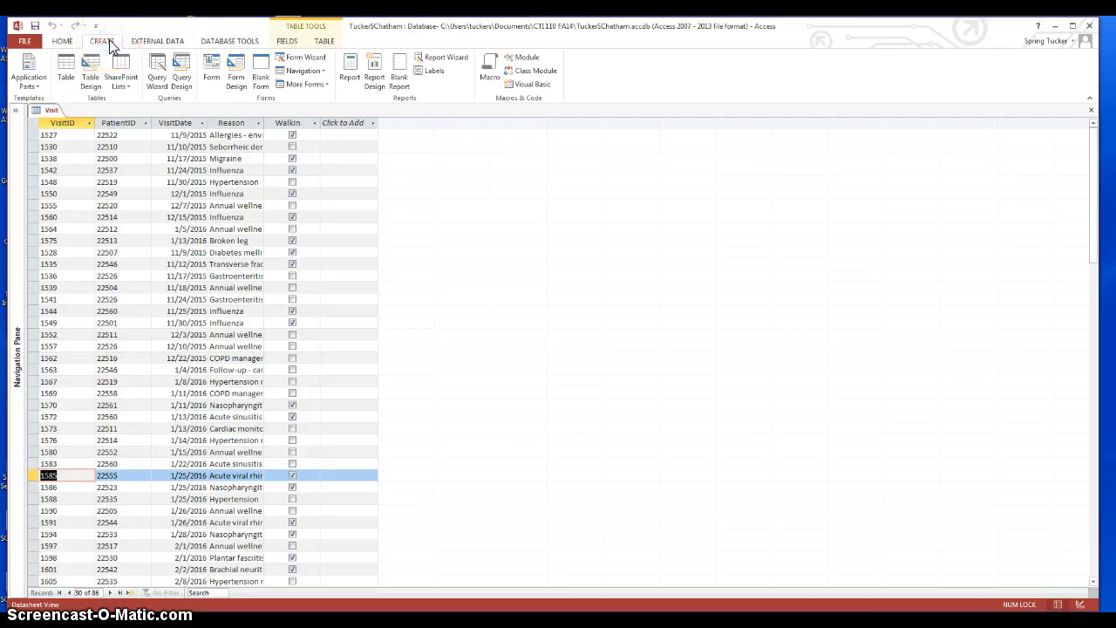
left_click(66, 135)
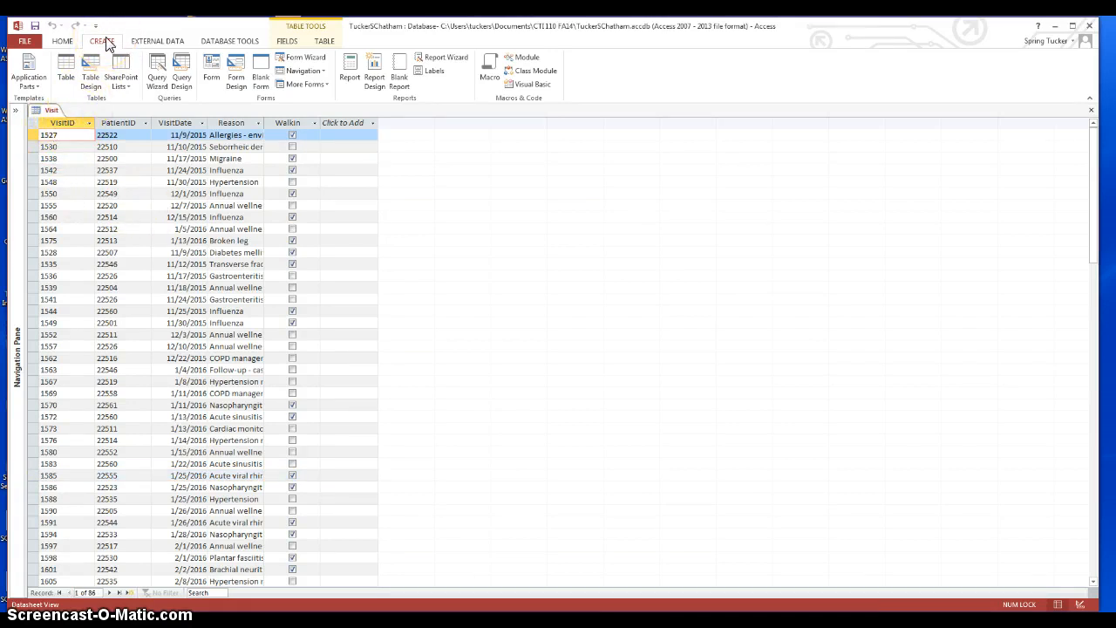
left_click(211, 70)
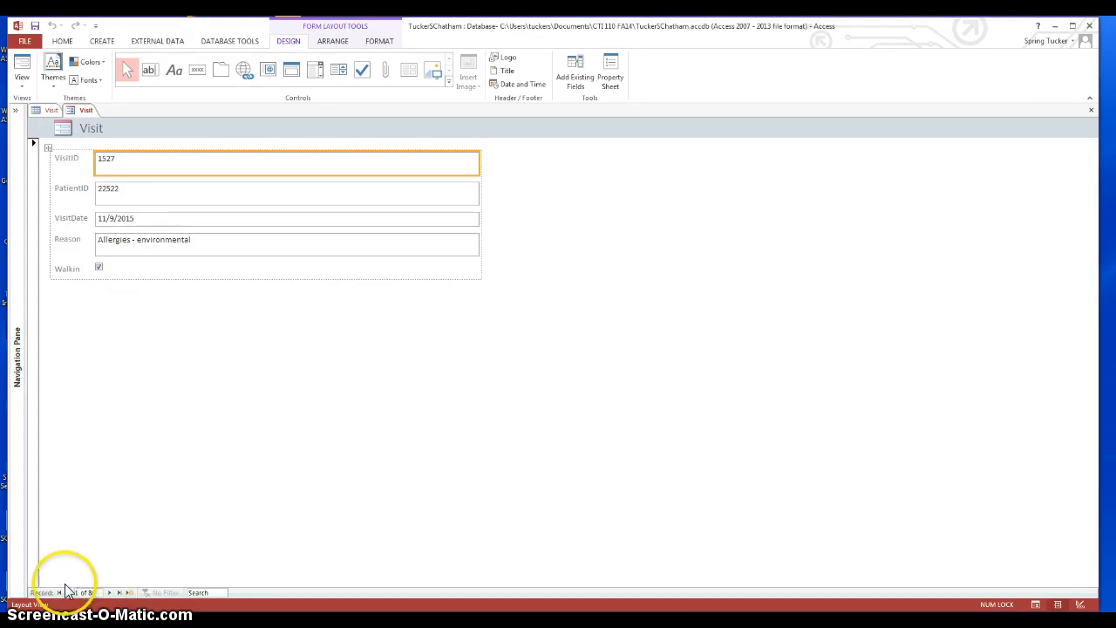
Step: Browse several records in the new Visit form, going through to the last record and back to the first
left_click(110, 592)
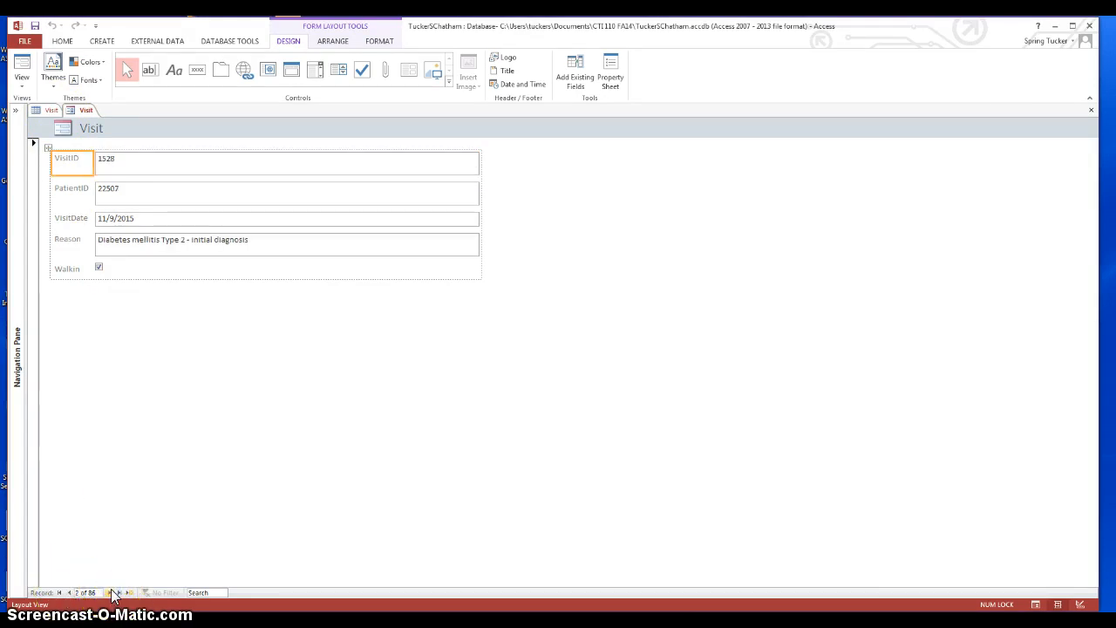
left_click(110, 592)
left_click(110, 592)
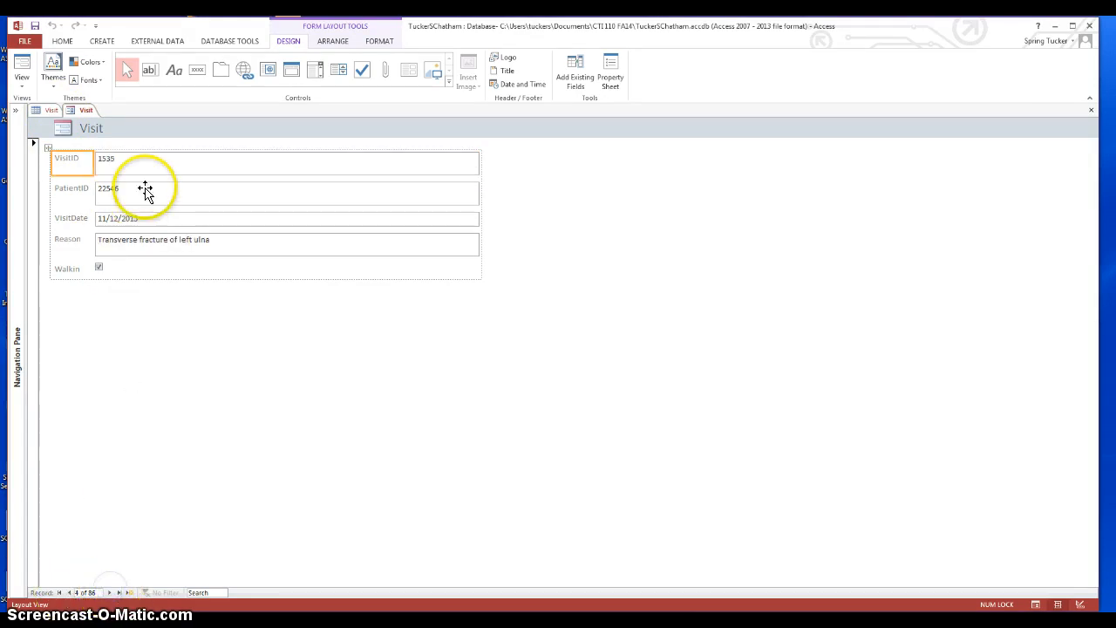
left_click(110, 592)
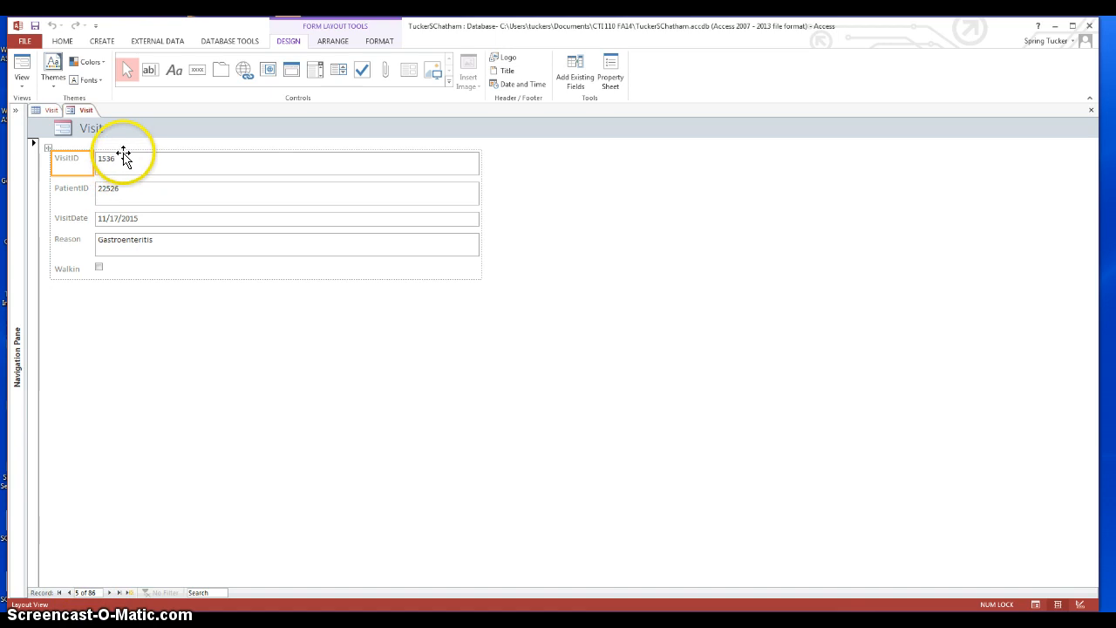
left_click(109, 594)
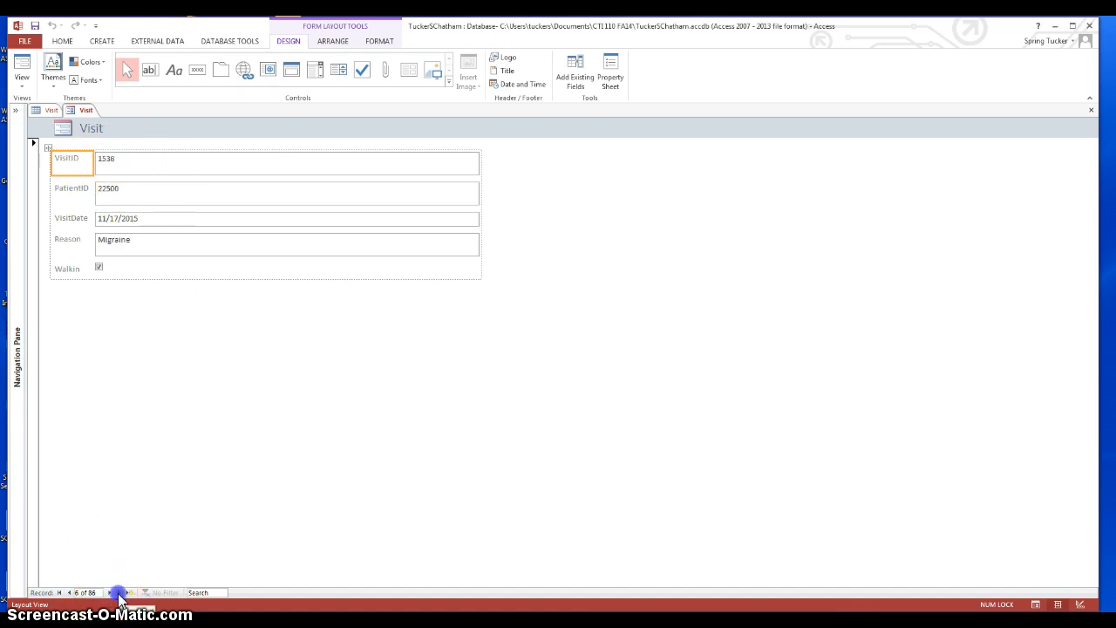
left_click(119, 594)
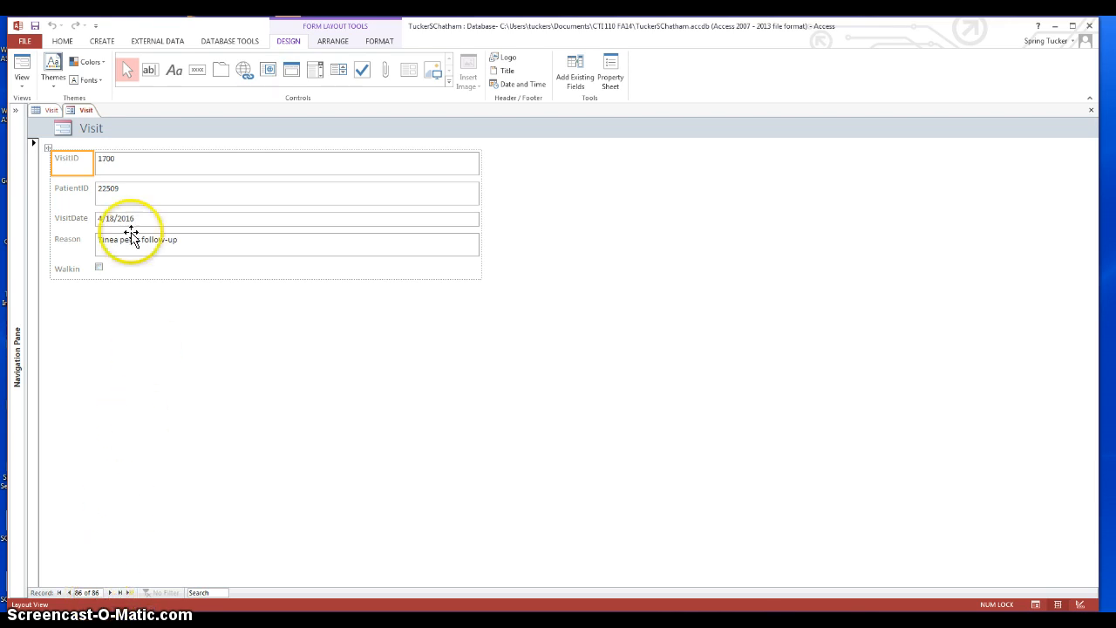
left_click(59, 593)
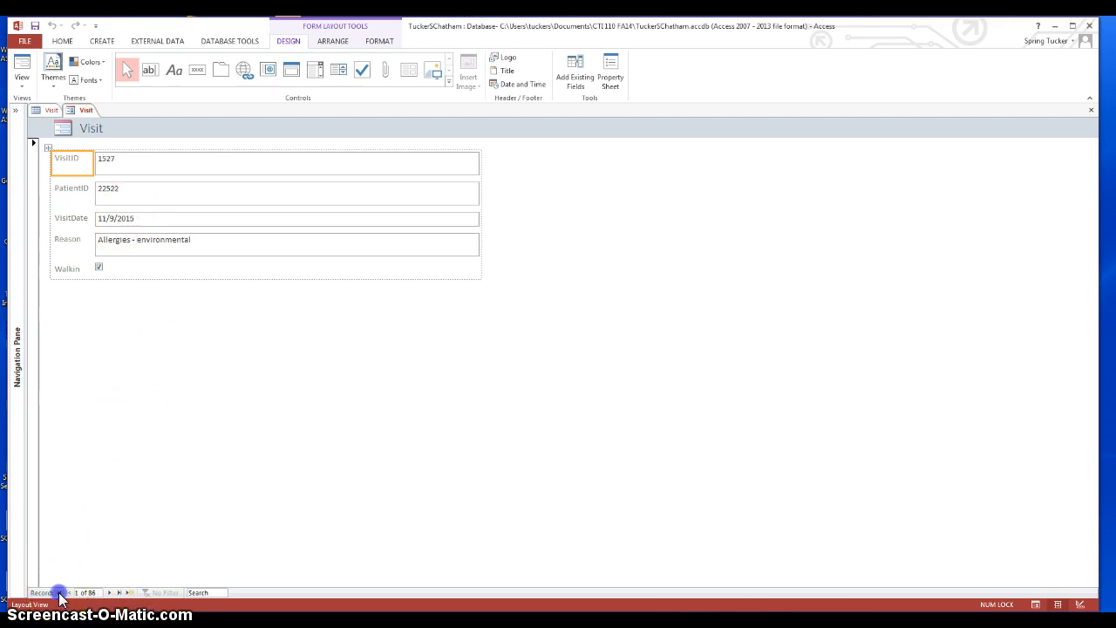
Step: View a new blank record in the Visit form and go back to the preceding record
left_click(129, 592)
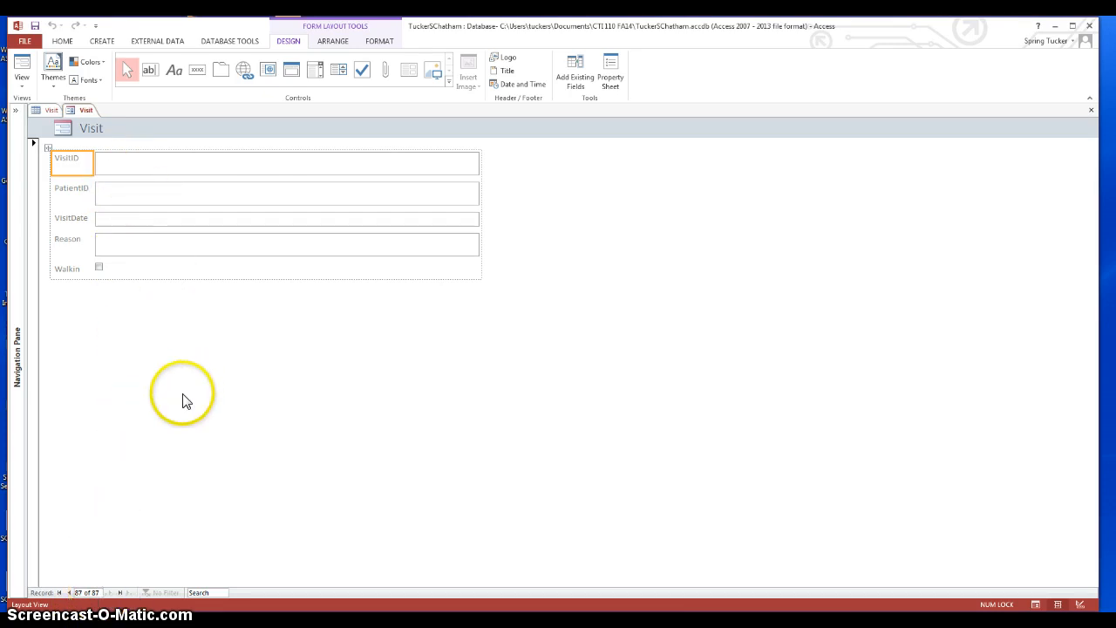
left_click(68, 593)
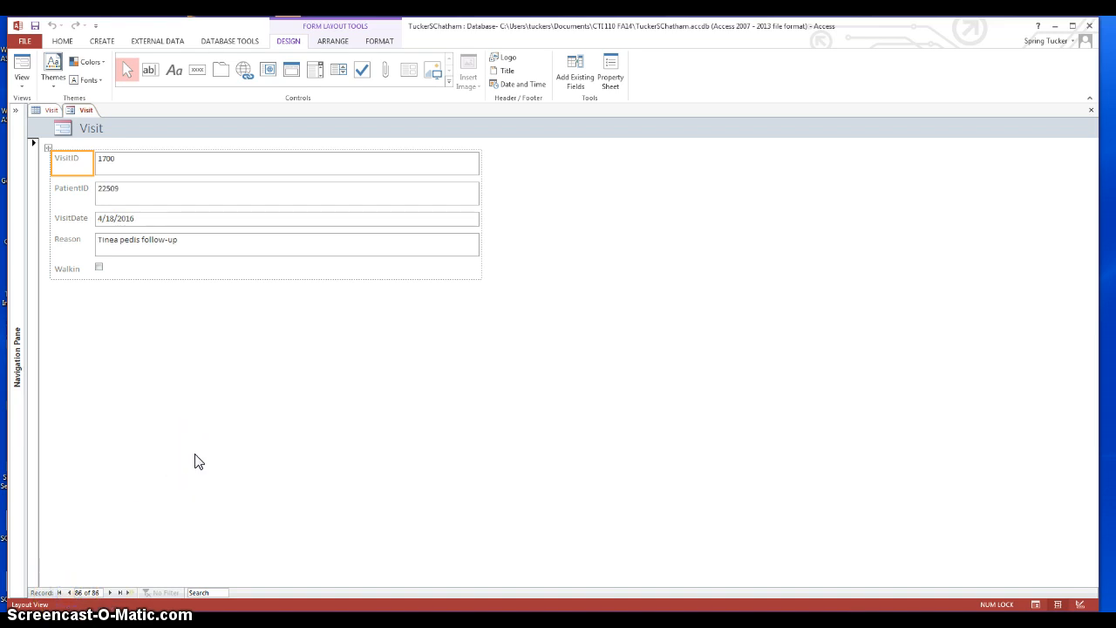
left_click(224, 428)
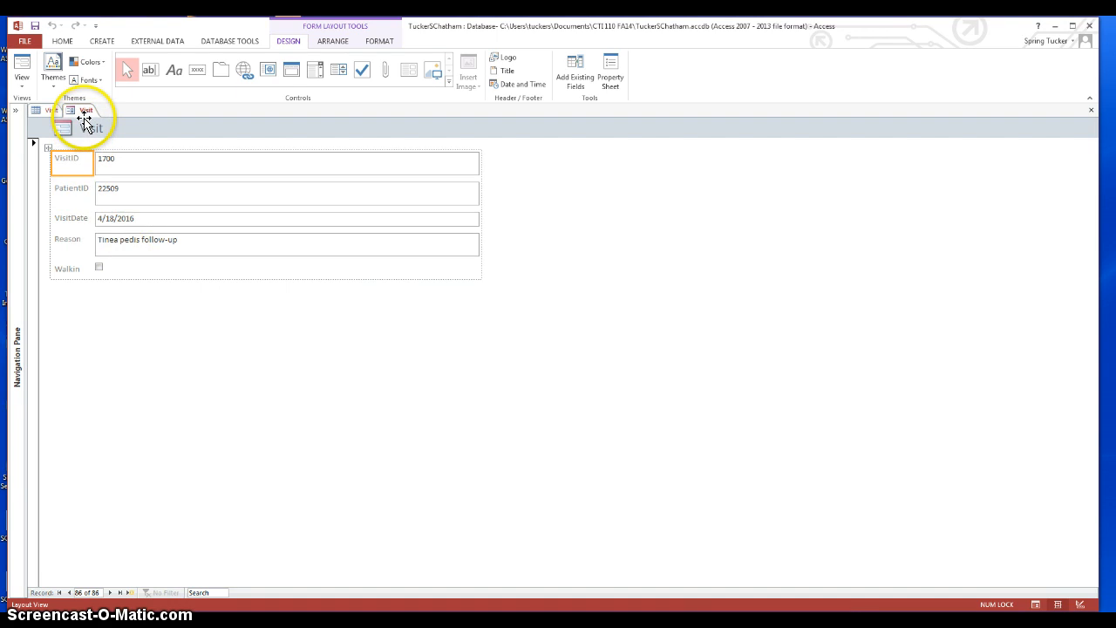
Step: Save the Visit form under the name Data and close it
left_click(98, 41)
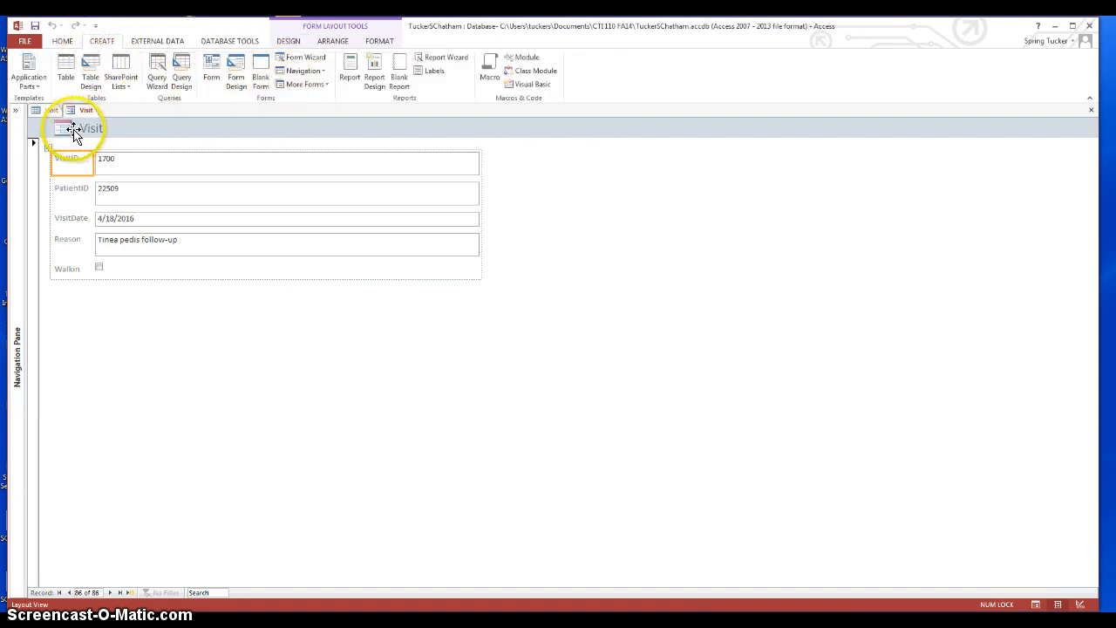
left_click(35, 26)
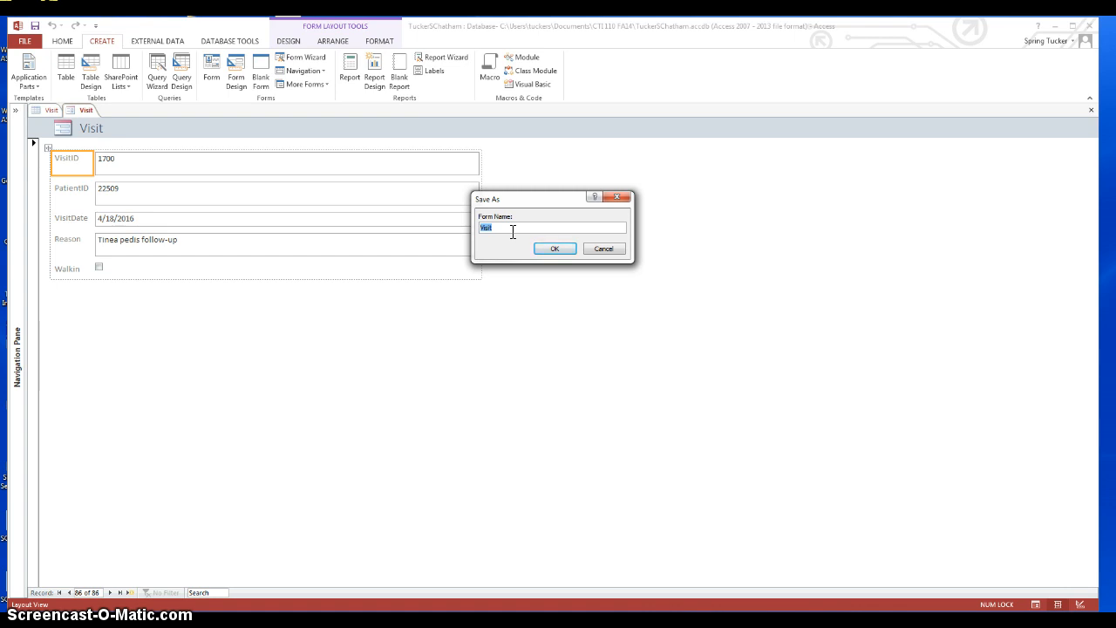
type("Data")
left_click(556, 250)
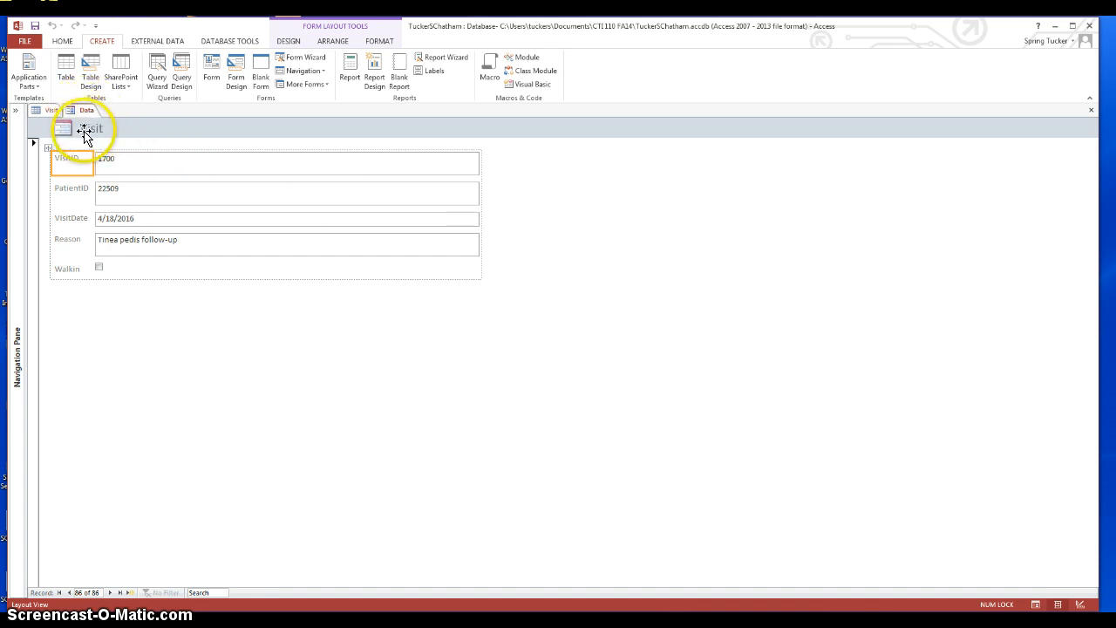
left_click(1092, 112)
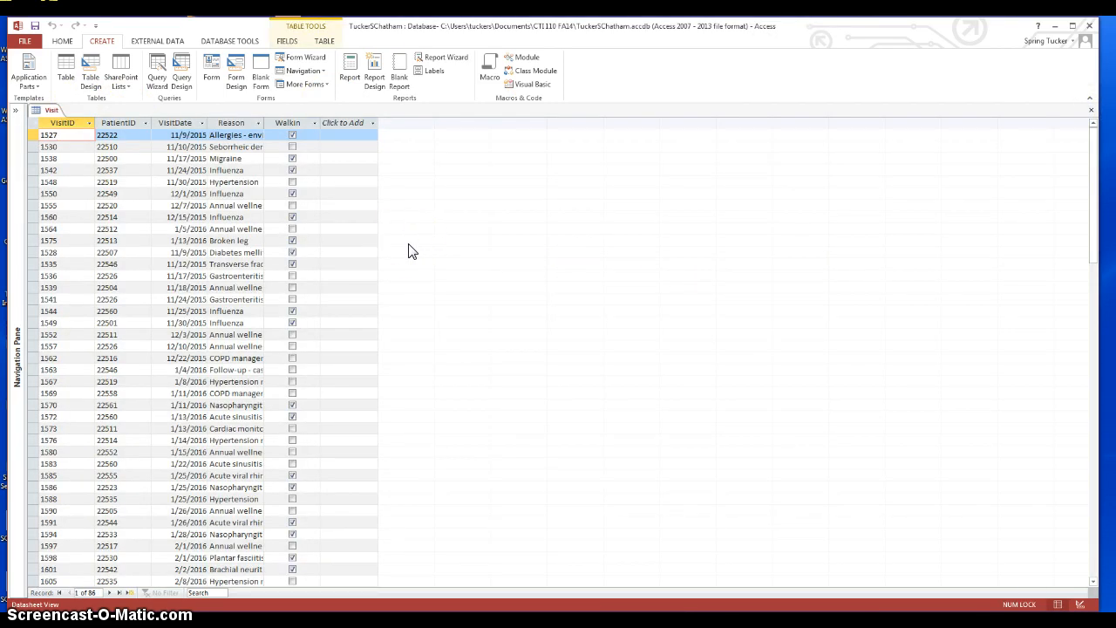
left_click(414, 215)
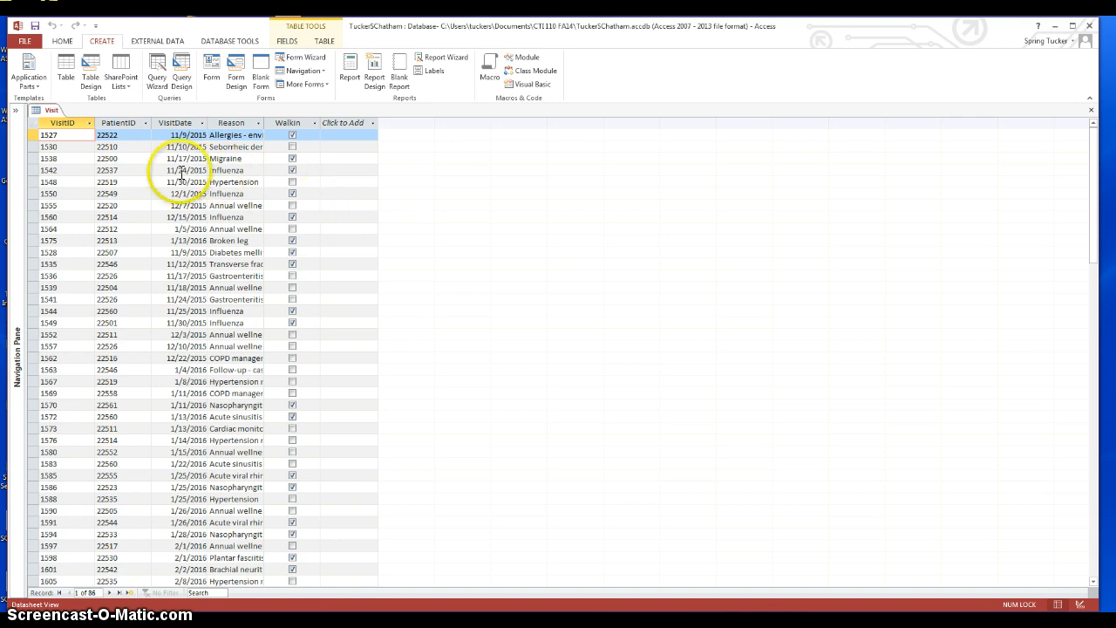
Step: Show the list of database objects and rename the Data form as VisitData
left_click(17, 116)
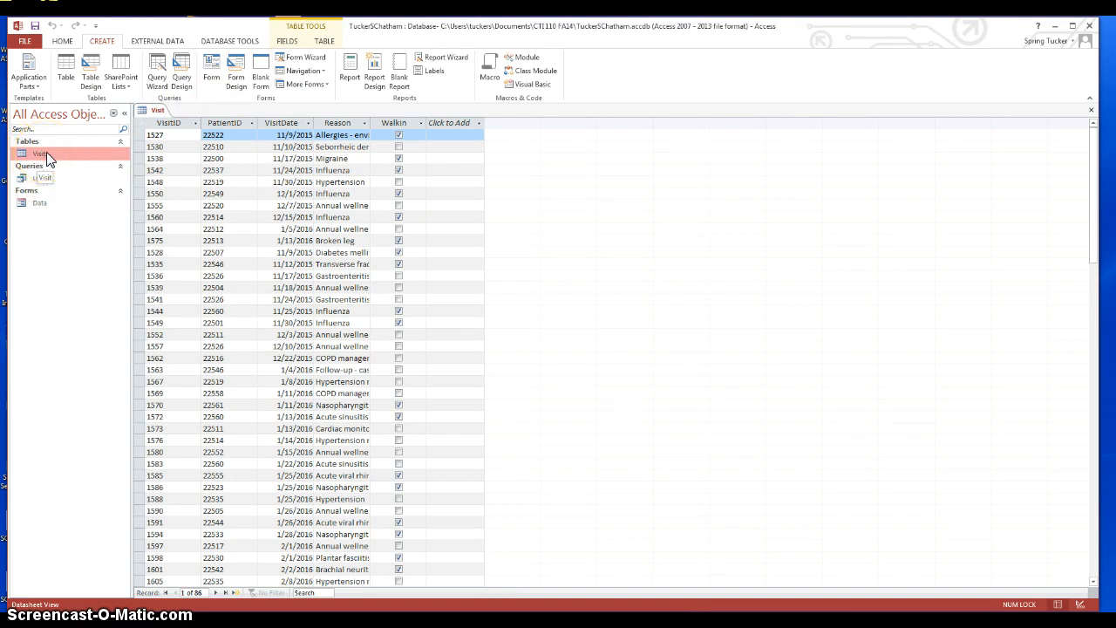
left_click(41, 202)
right_click(41, 200)
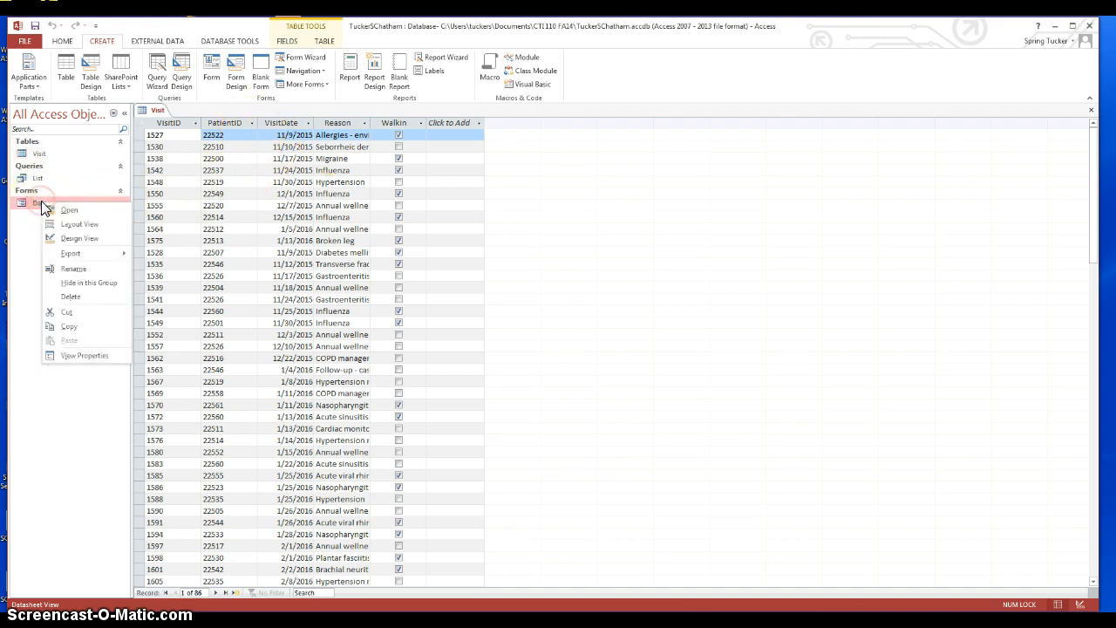
left_click(71, 270)
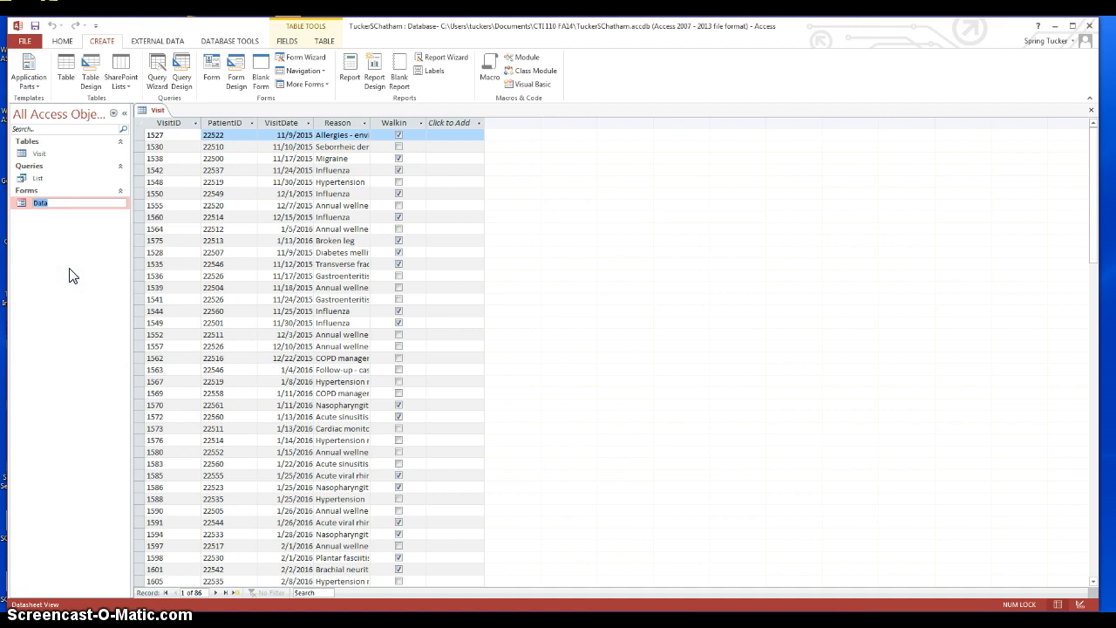
type("VisitData")
key("Return")
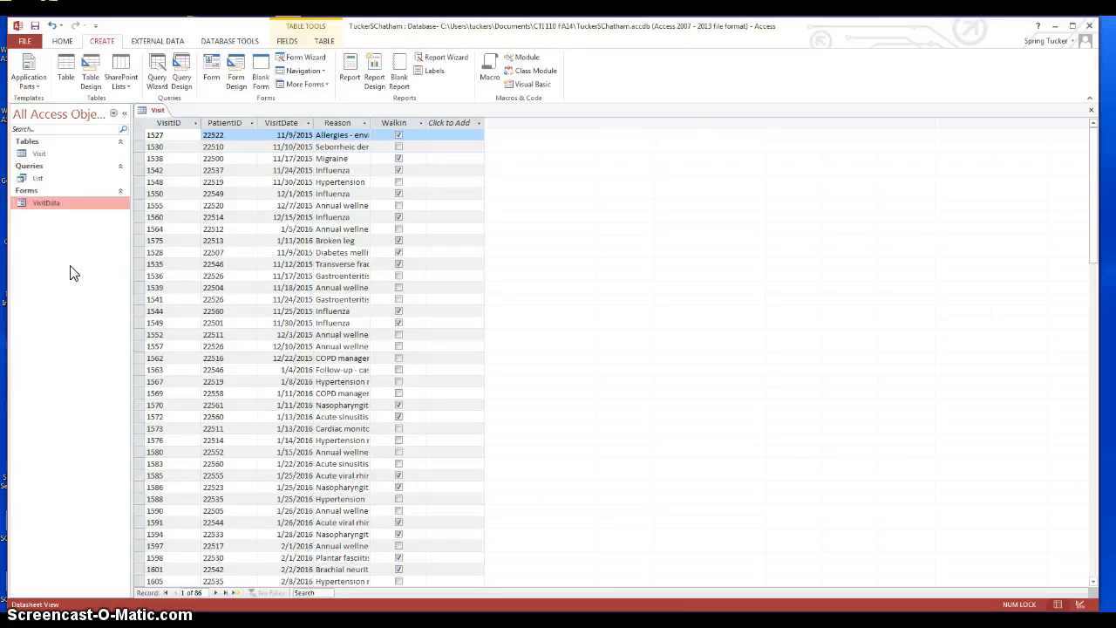
left_click(101, 40)
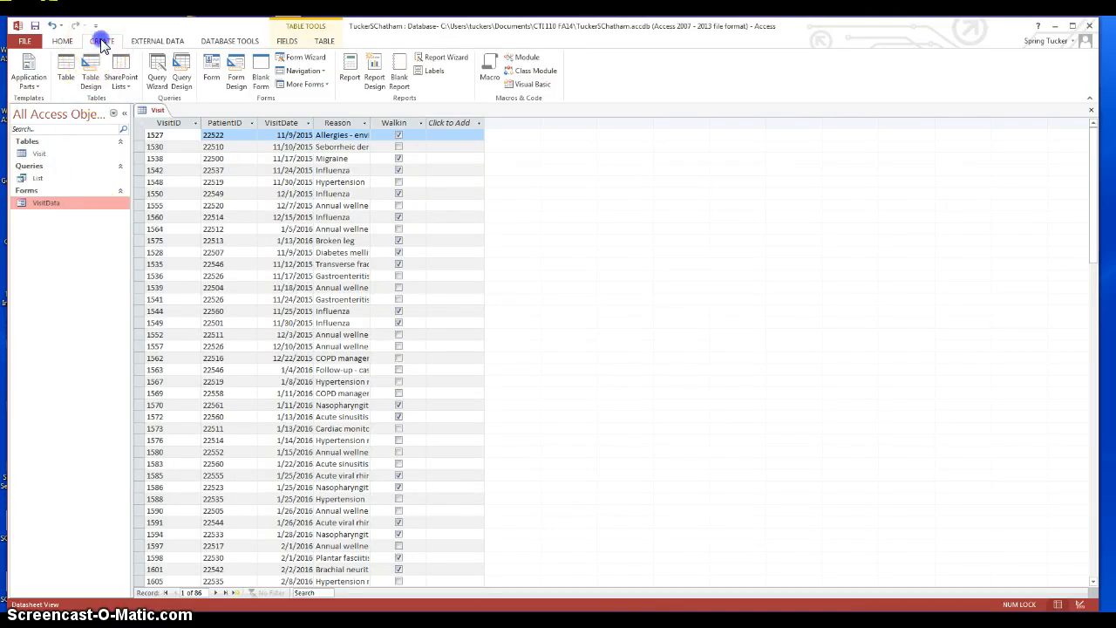
left_click(354, 66)
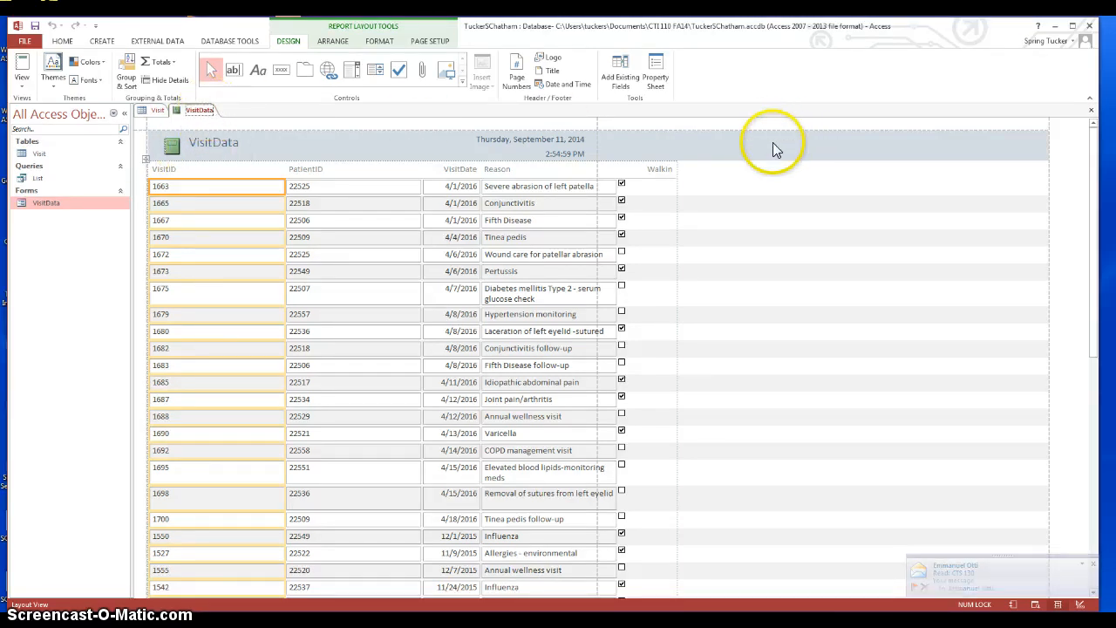
left_click(1091, 110)
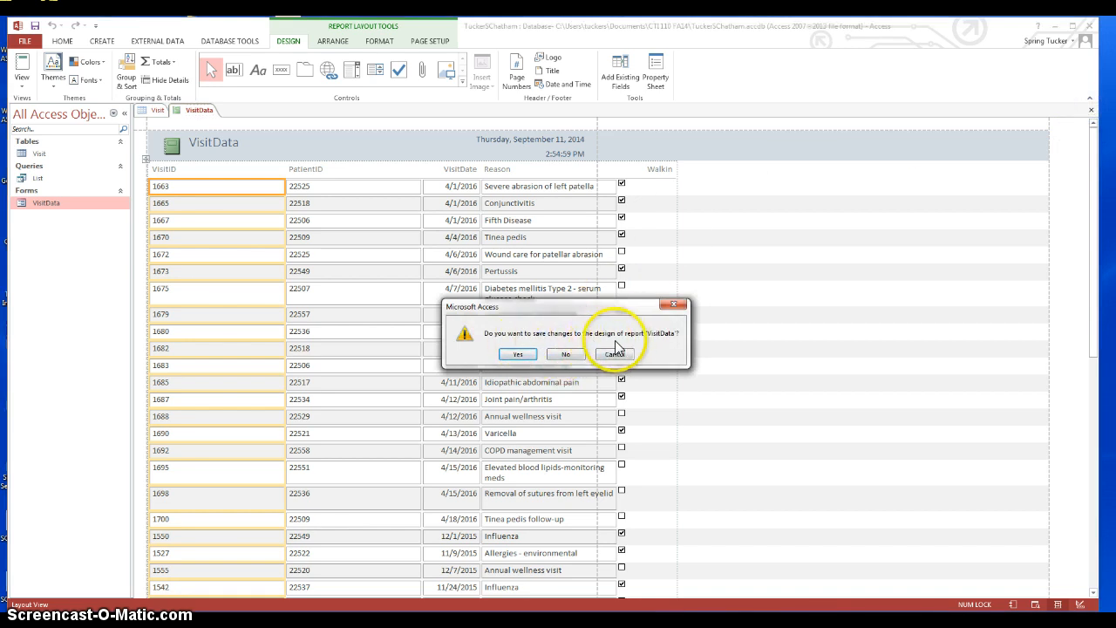
left_click(567, 355)
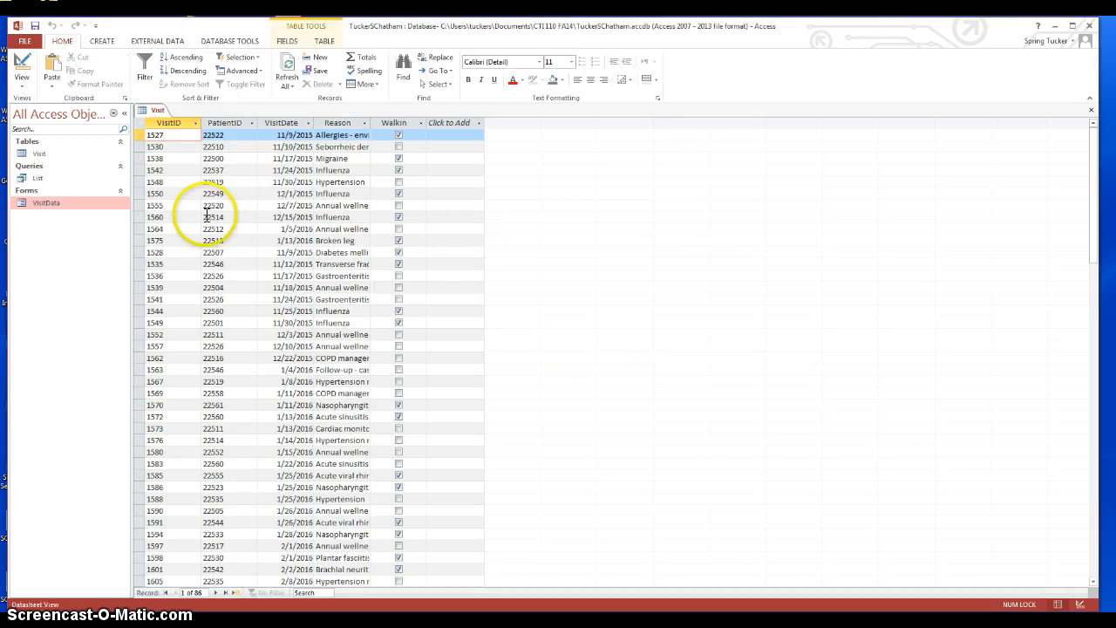
Step: Create a simple report based on the Visit table
left_click(55, 150)
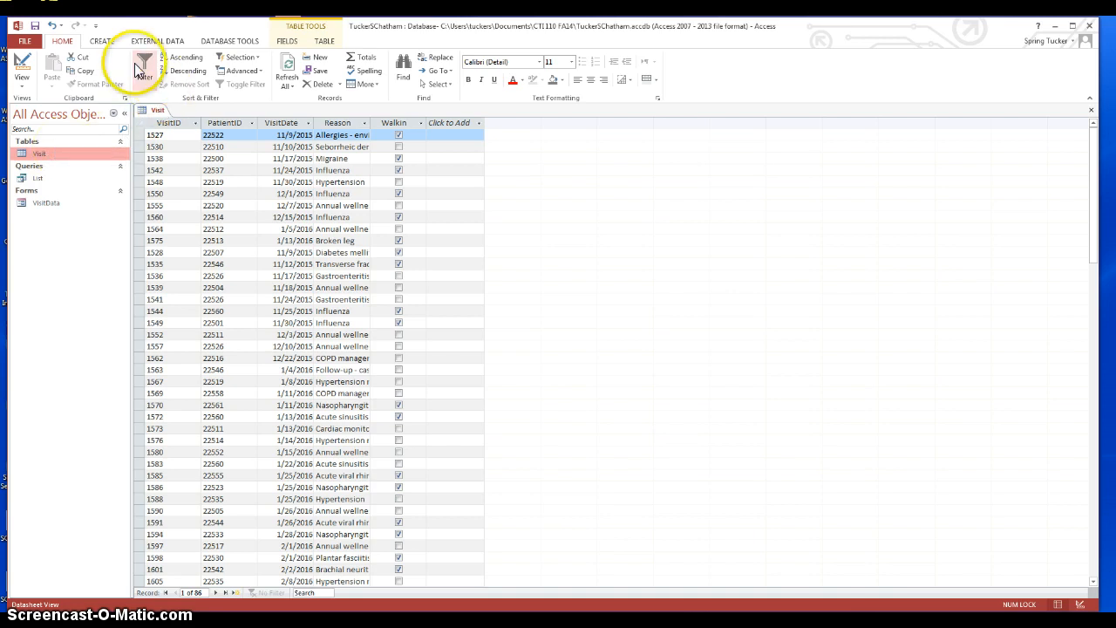
left_click(101, 42)
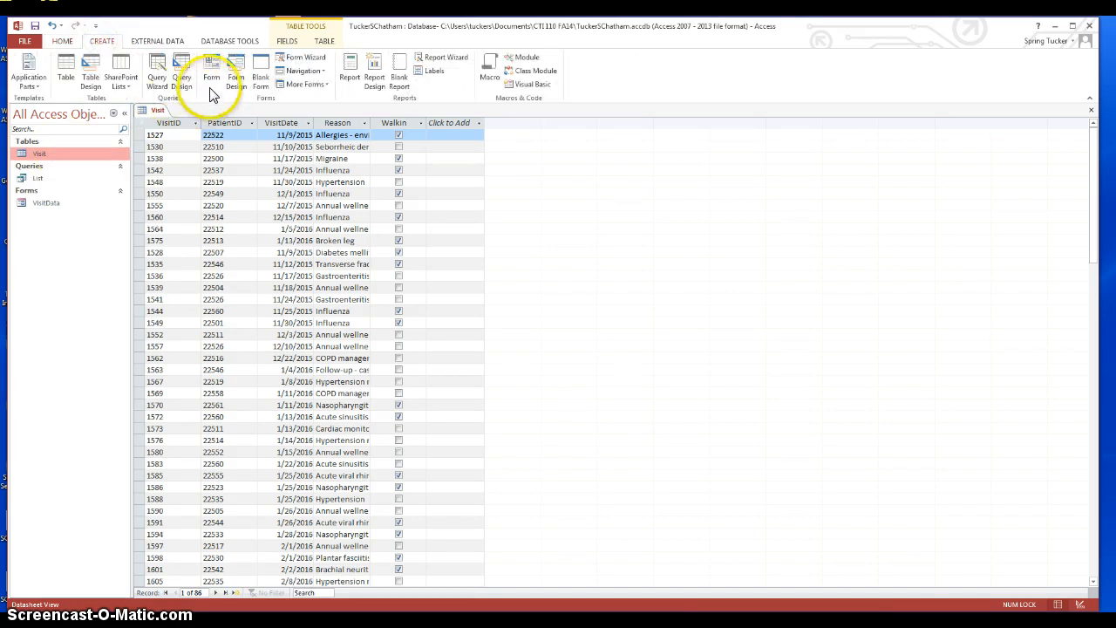
left_click(349, 79)
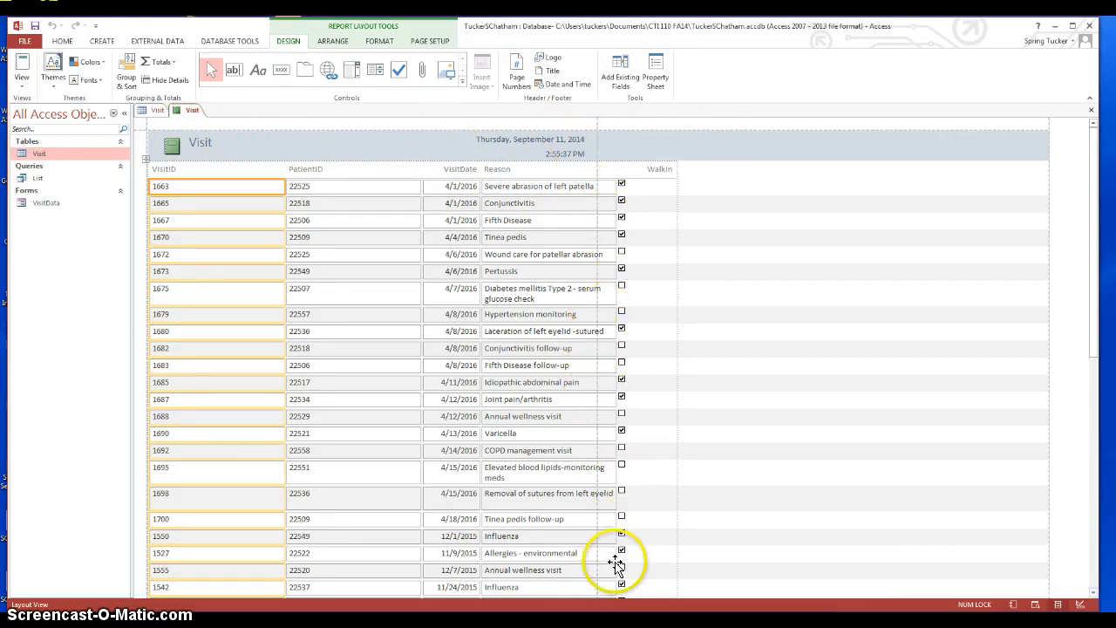
Step: Look through the records of the Visit report and return to its beginning
scroll(604, 580, "down", 1)
scroll(604, 580, "down", 6)
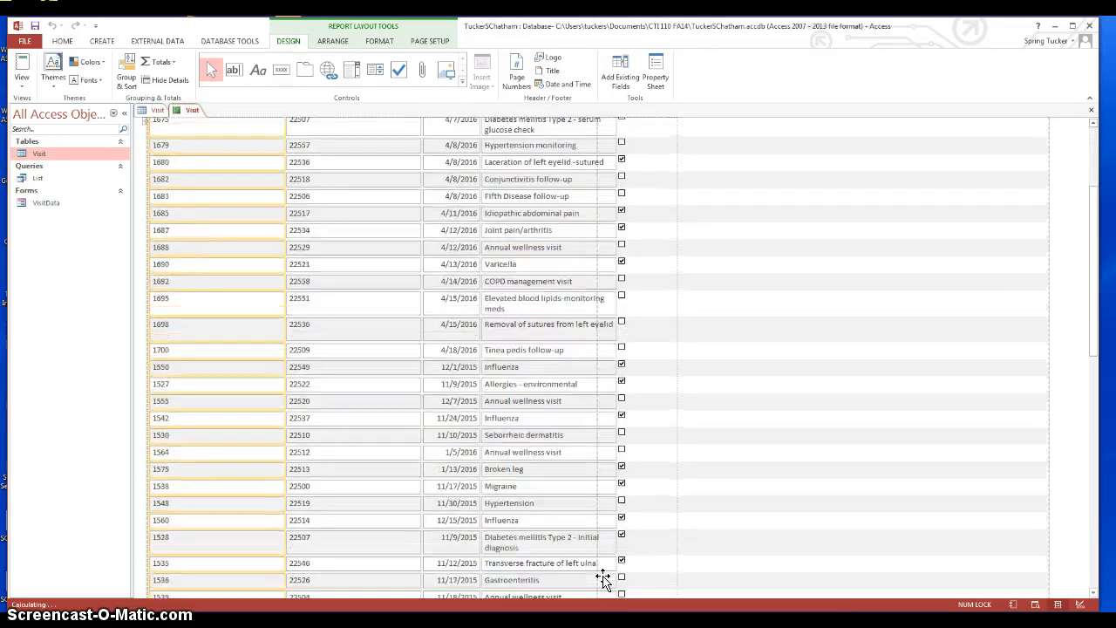
scroll(603, 580, "down", 6)
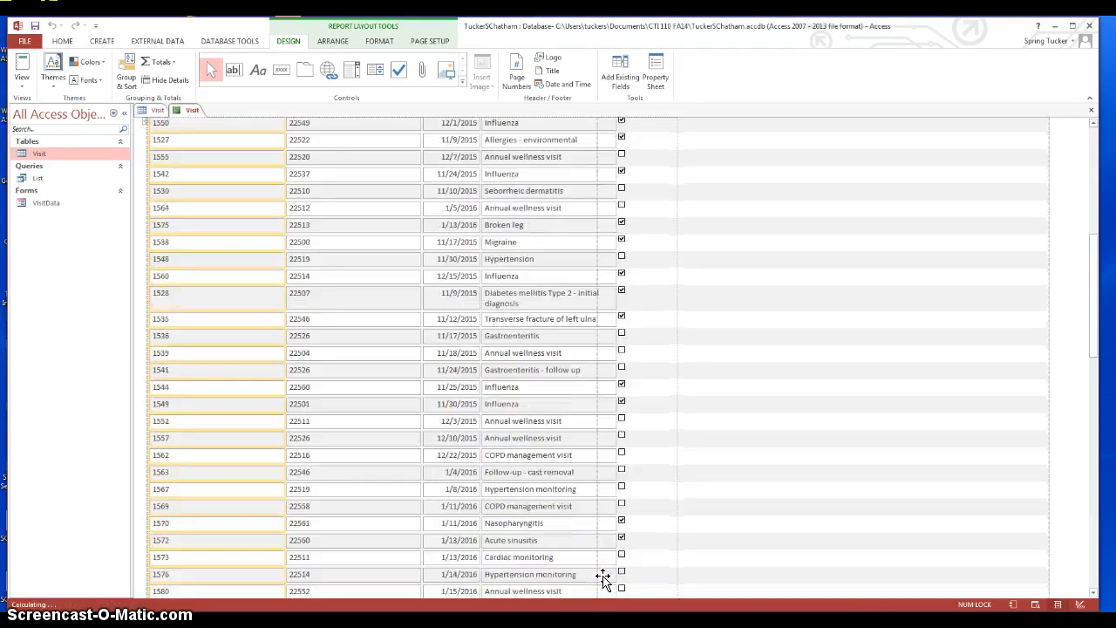
scroll(604, 581, "down", 5)
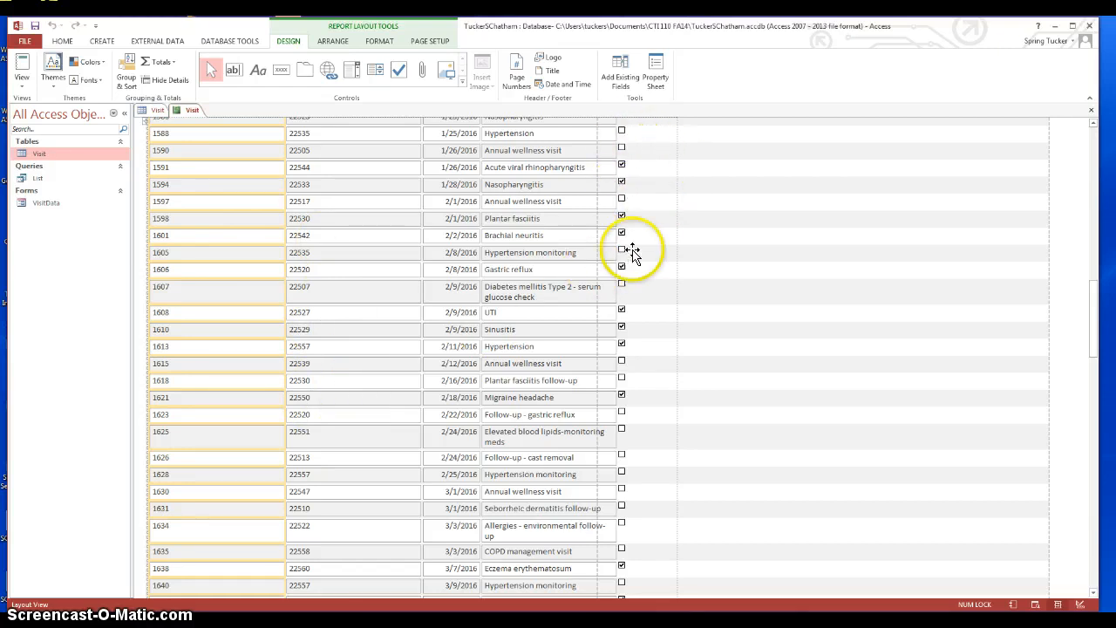
scroll(631, 256, "up", 2)
scroll(630, 256, "up", 9)
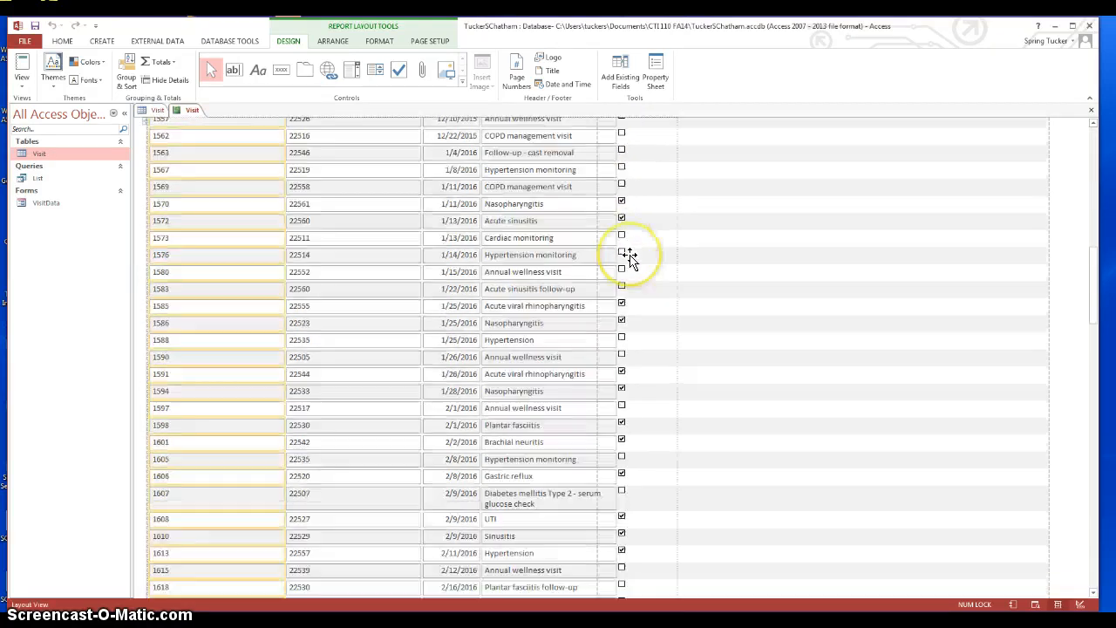
scroll(630, 257, "up", 8)
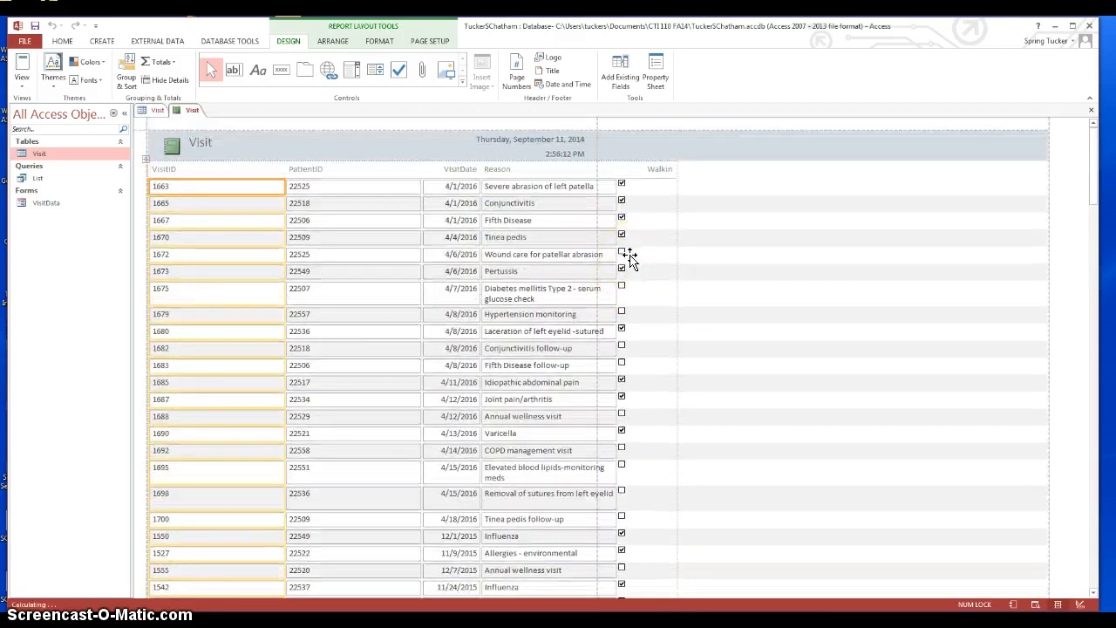
Step: Narrow the Visit report's VisitID column to suit its short values and select the PatientID column
left_click_drag(631, 256, 305, 197)
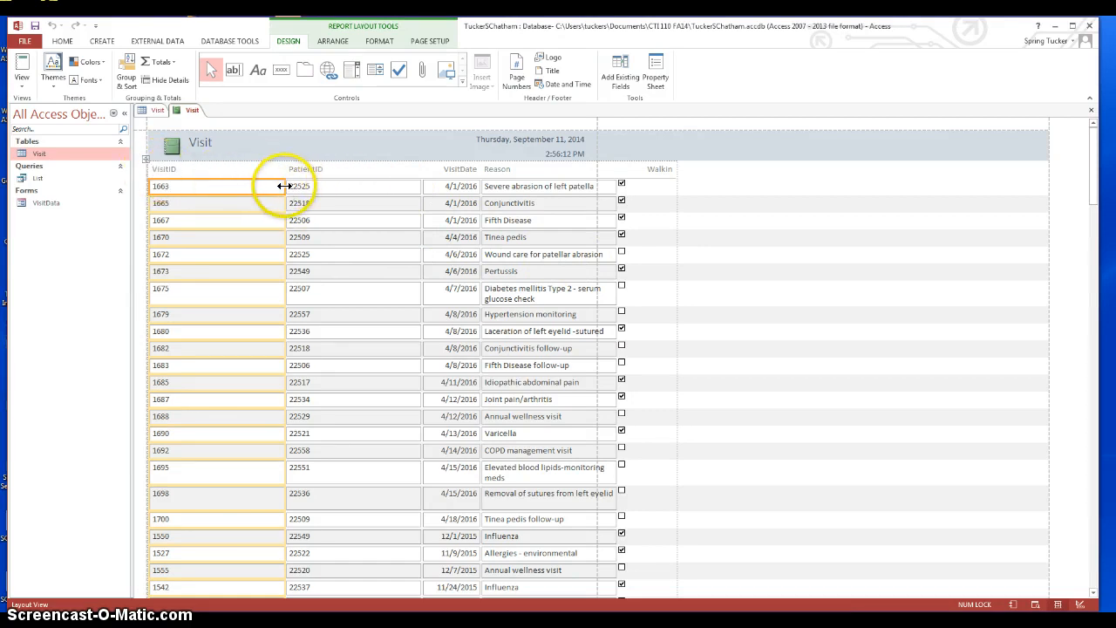
left_click_drag(284, 186, 201, 187)
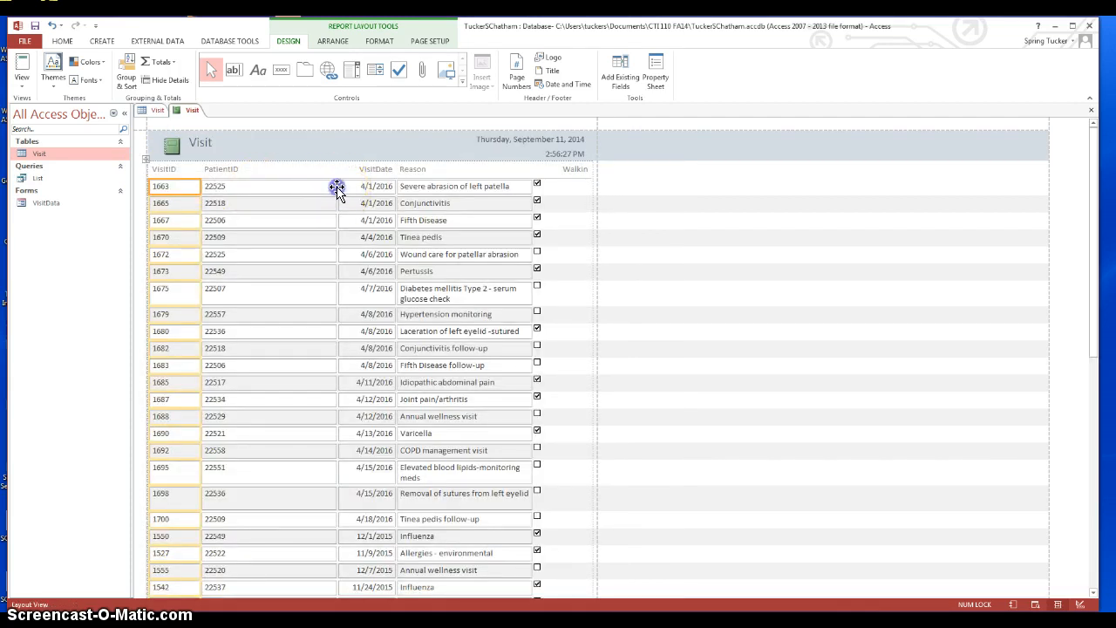
left_click(340, 187)
left_click(329, 186)
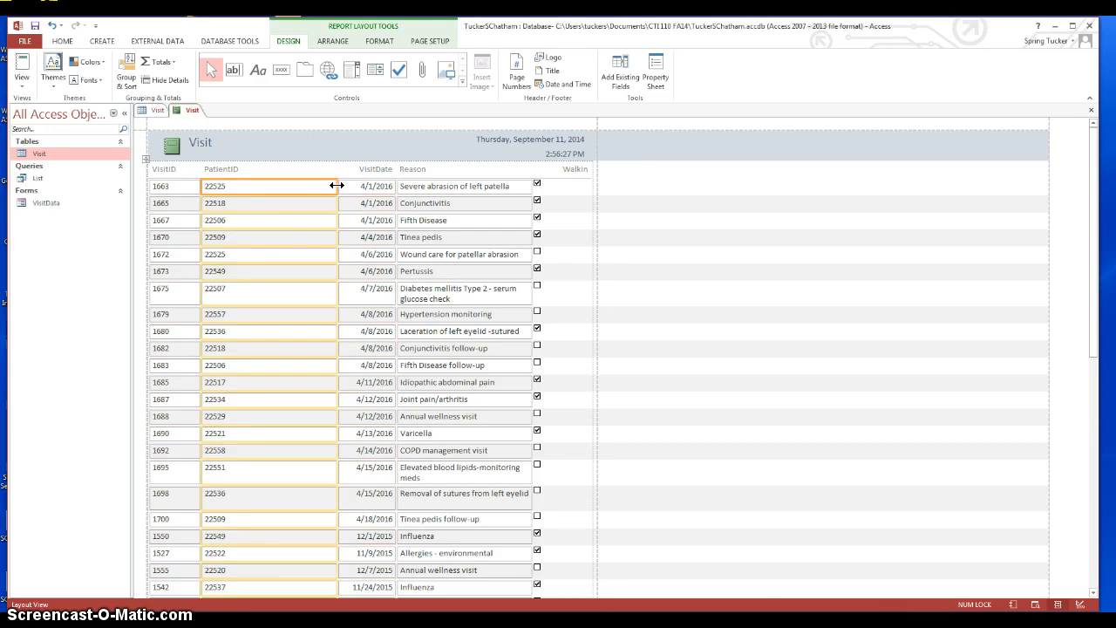